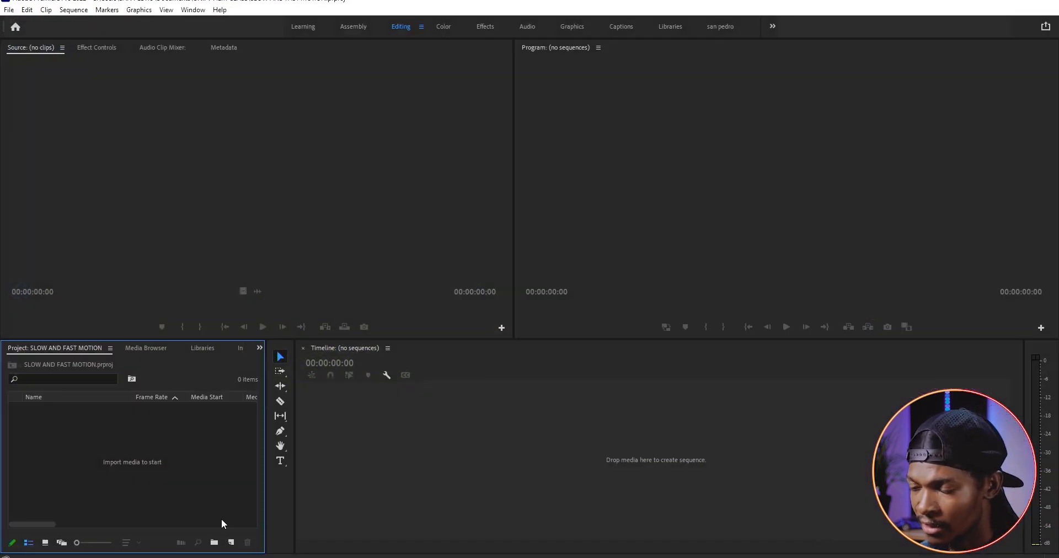
Create a new sequence with DSLR editing mode and a timebase of 24.00 frames/second
click(231, 543)
click(241, 428)
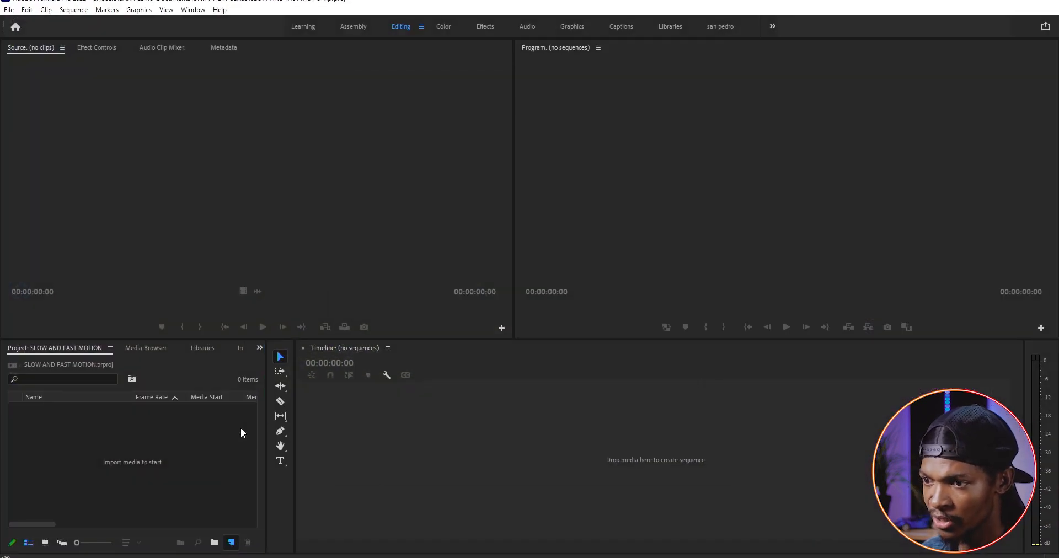
click(418, 102)
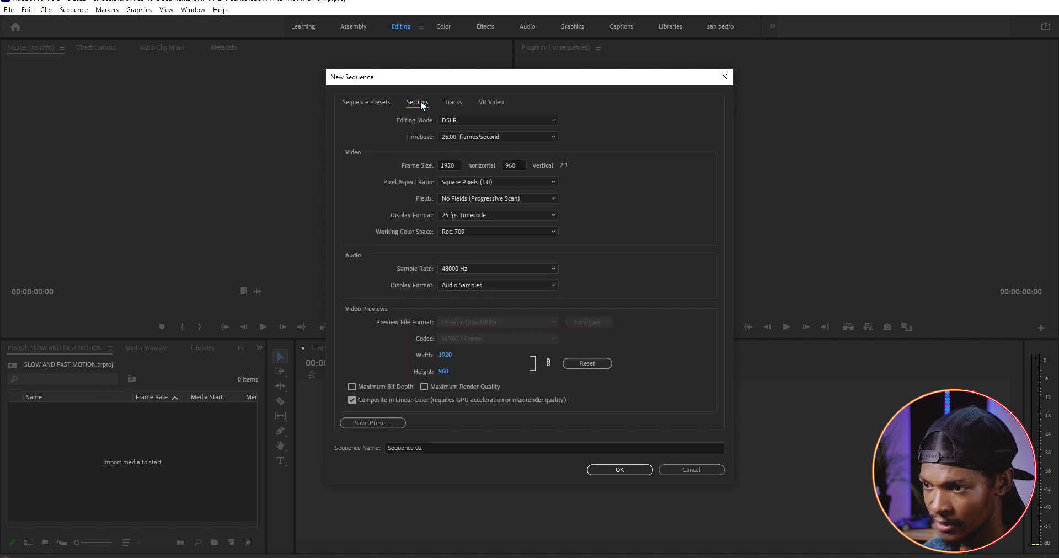
click(500, 121)
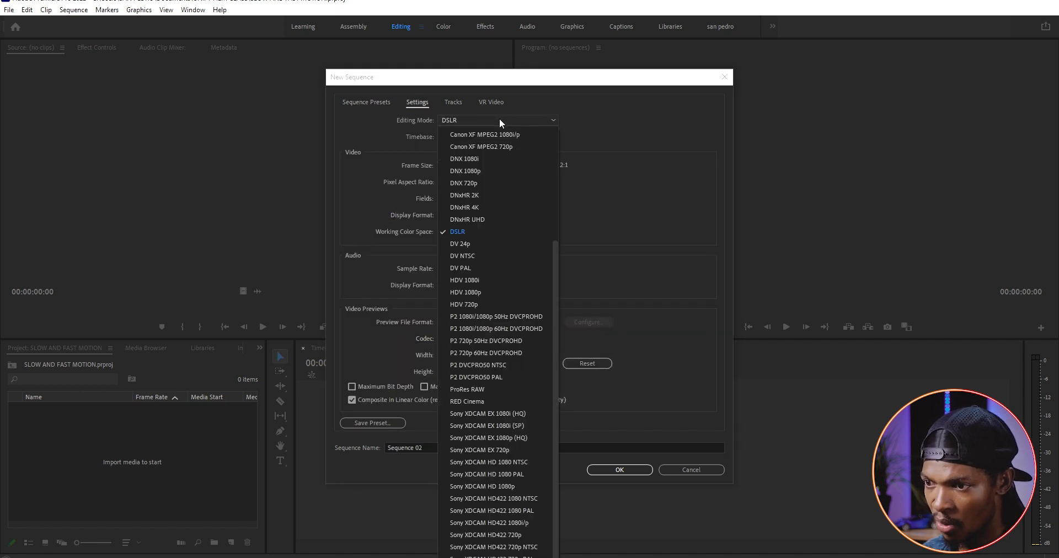
click(471, 232)
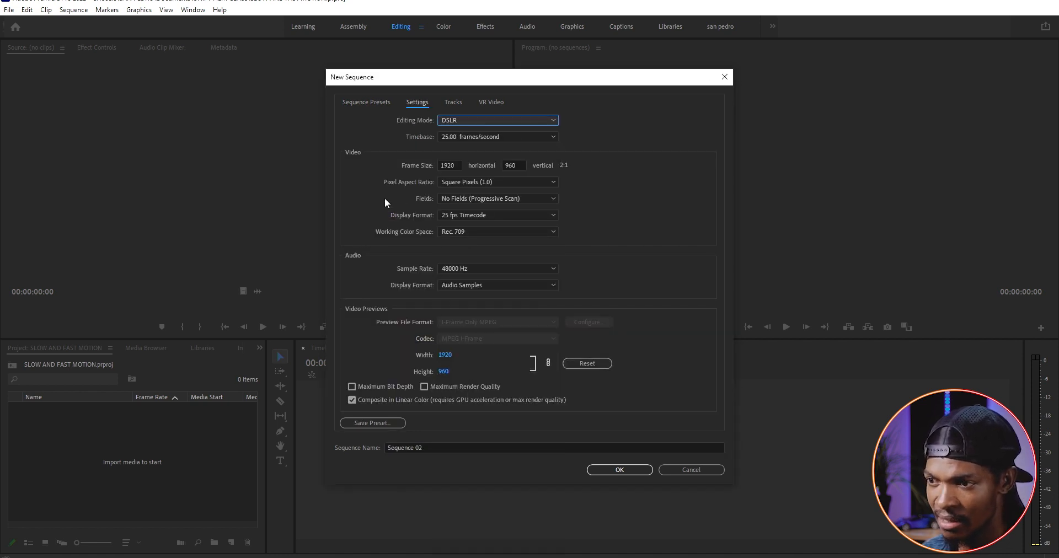
click(505, 137)
click(478, 208)
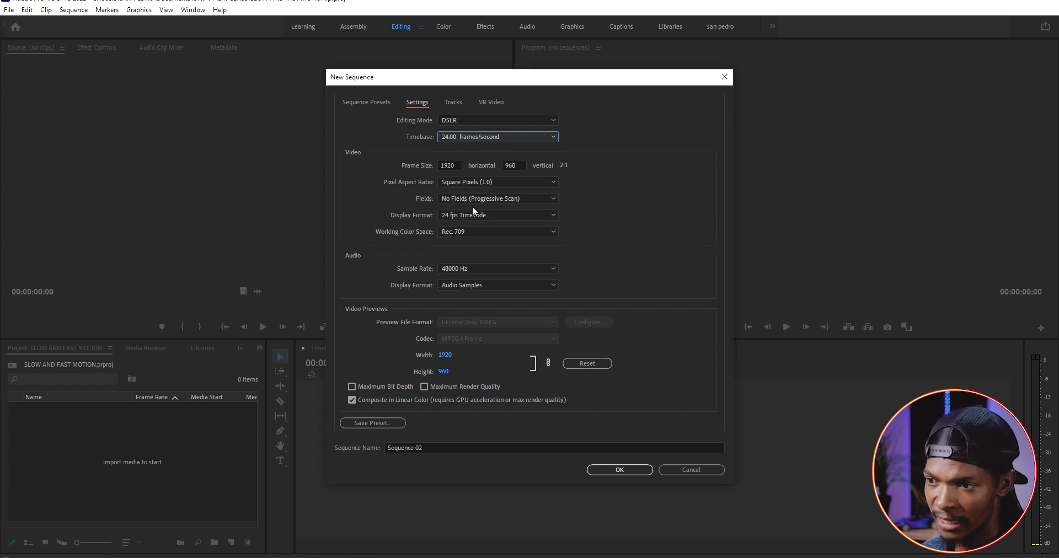
Set the sequence frame size to 3840 horizontal by 2160 vertical
click(453, 164)
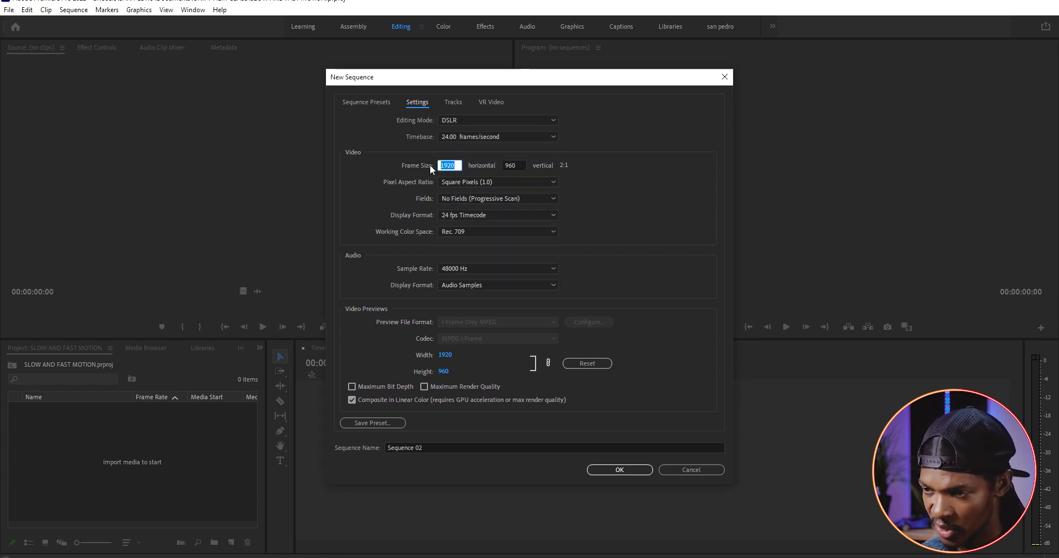
text(3840)
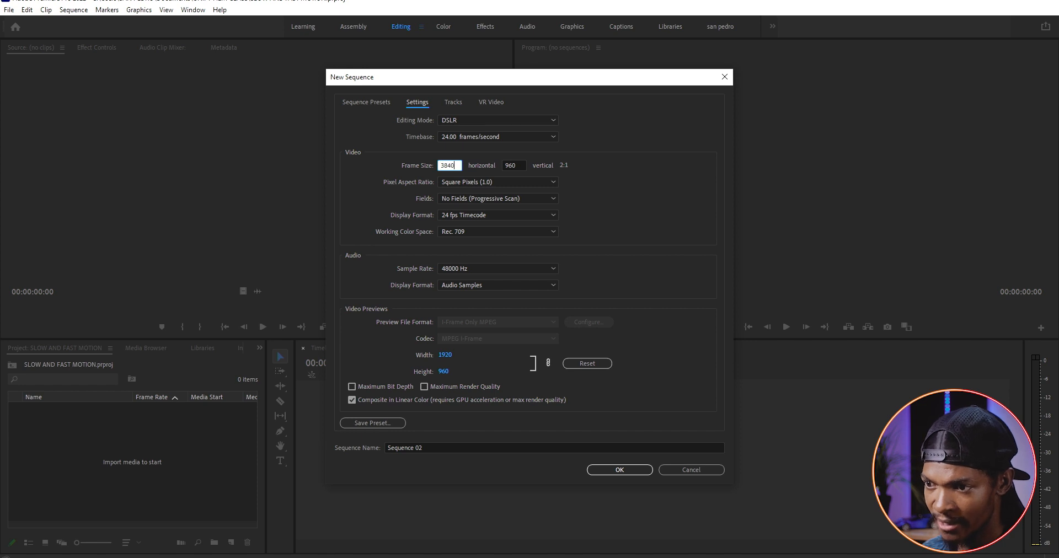
click(520, 165)
text(2160)
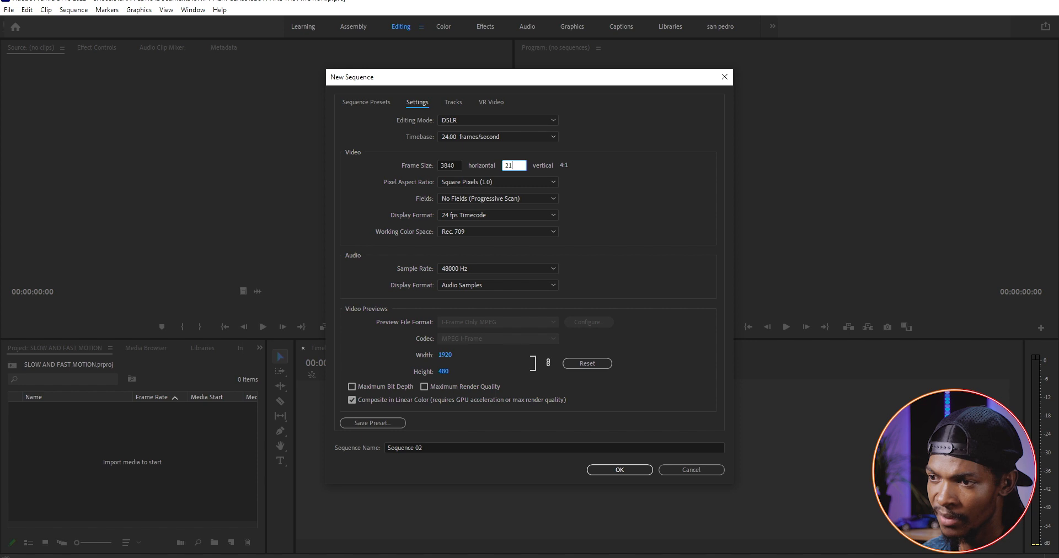
Name the sequence SLOWMOTION and confirm the new sequence
click(425, 448)
text(SLOWMOTION)
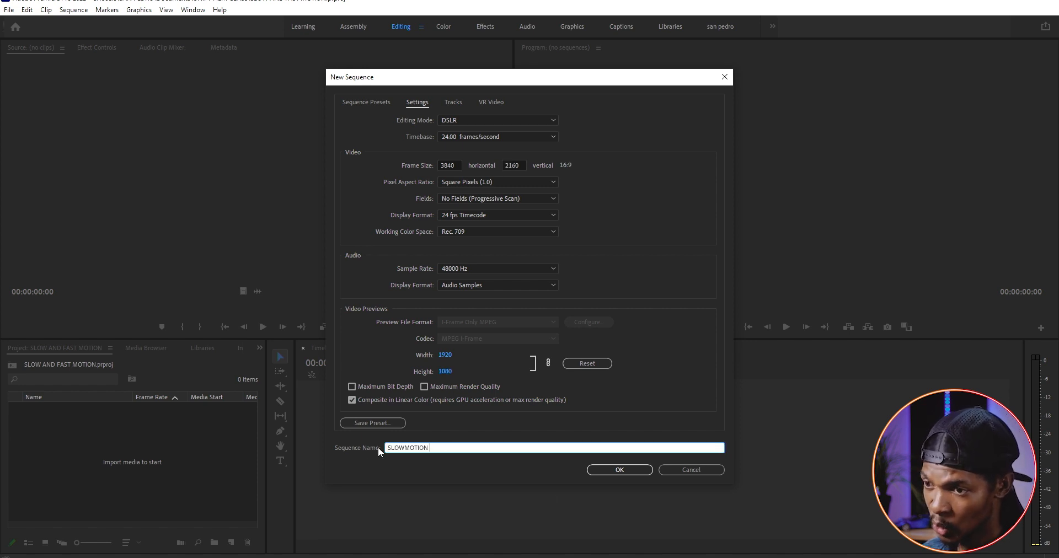
click(609, 470)
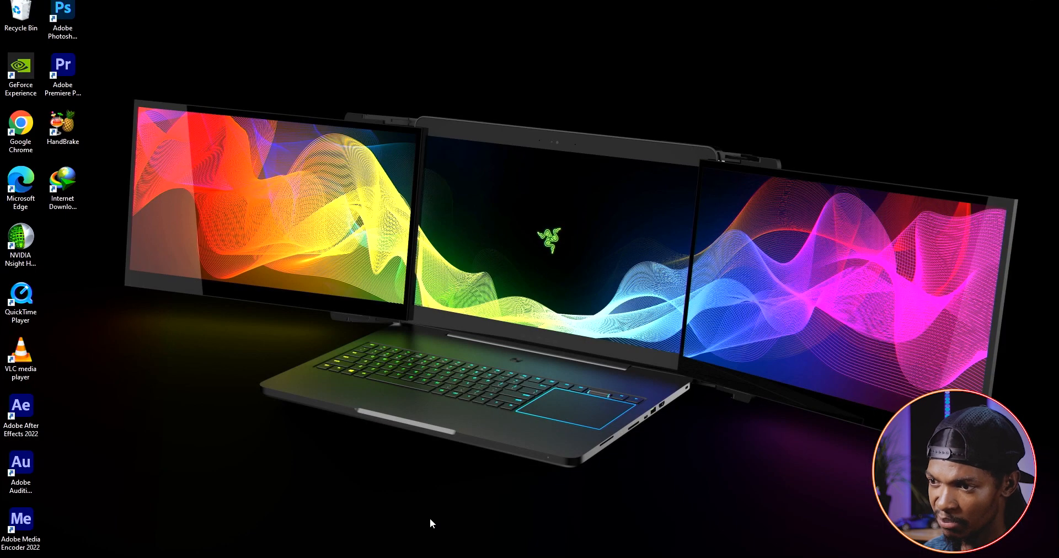
Import the SLOW AND FAST folder from Documents into the project panel
mouse_move(311, 556)
click(361, 524)
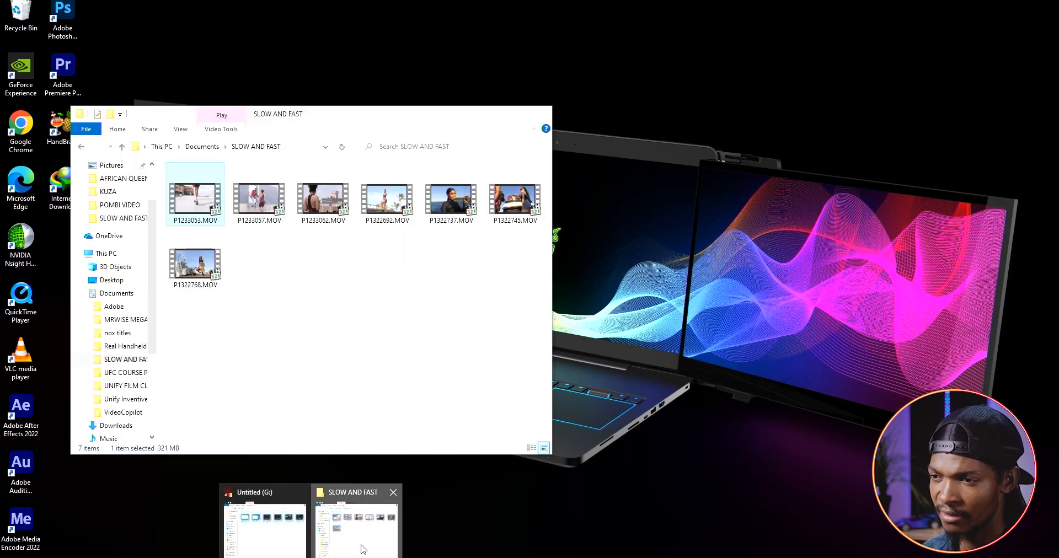
click(203, 147)
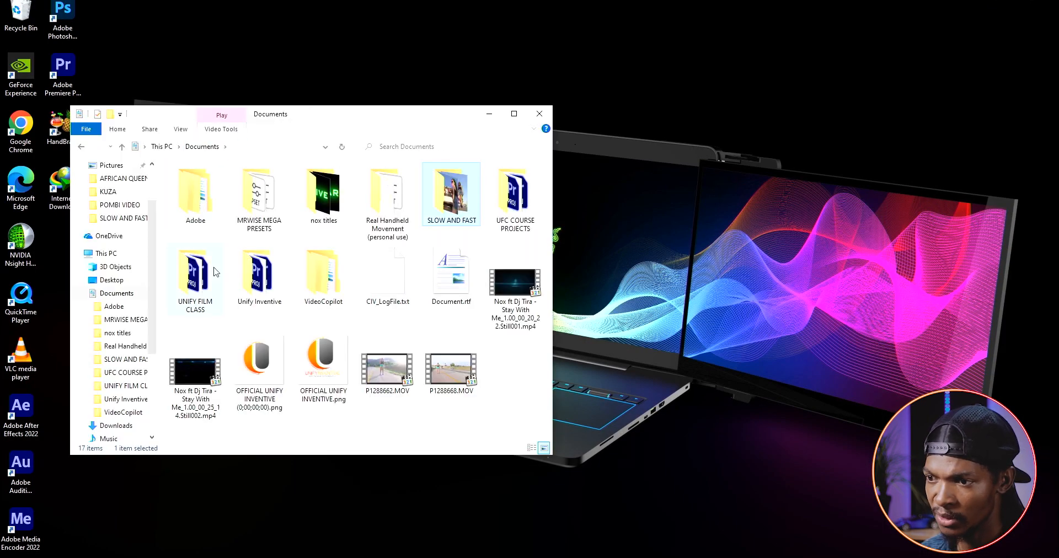
drag(452, 204, 188, 477)
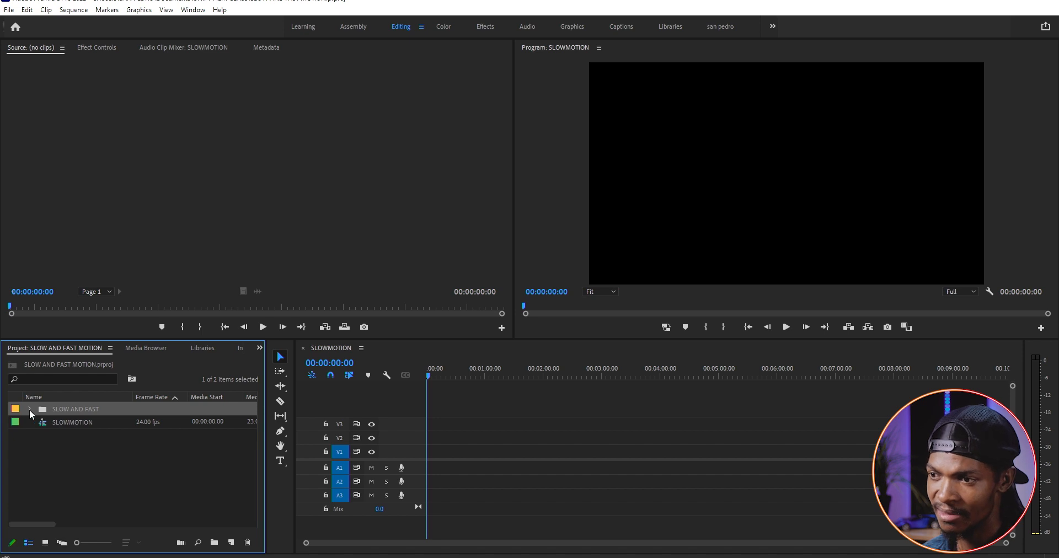
Expand the SLOW AND FAST bin and play P1233053.MOV in the Source monitor
click(28, 410)
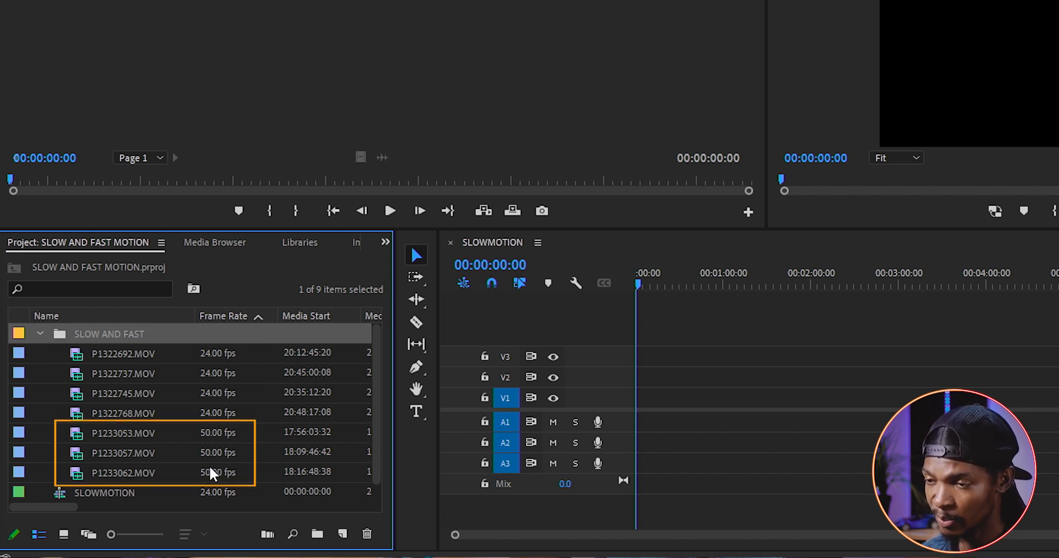
double_click(207, 431)
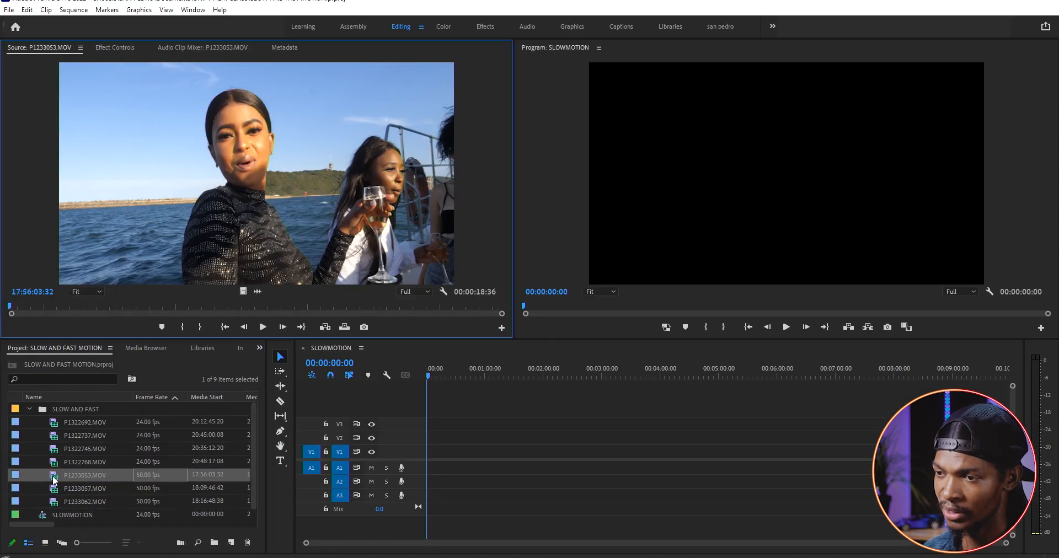
key(space)
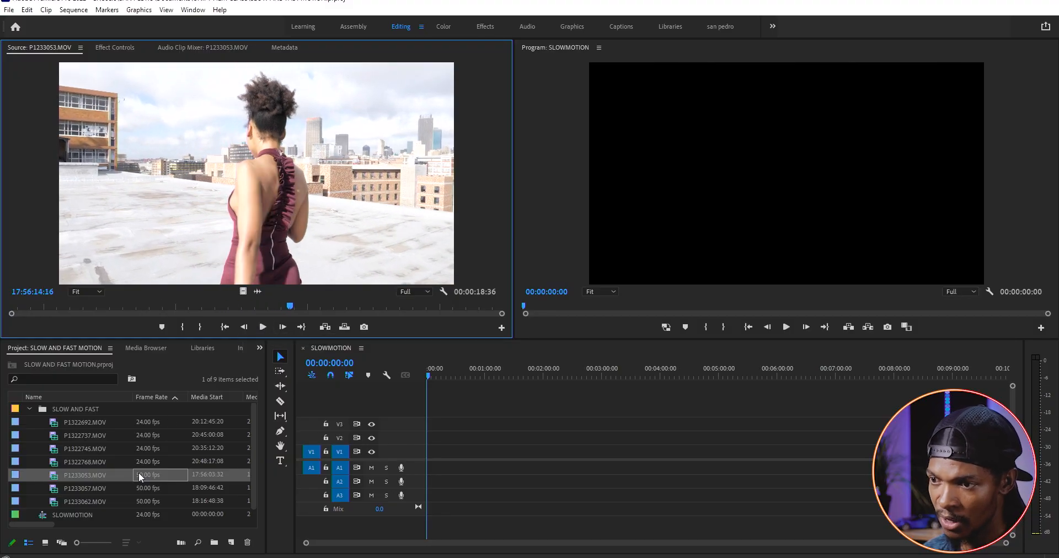
Interpret the footage of P1233053.MOV to assume a frame rate of 24 fps
right_click(78, 478)
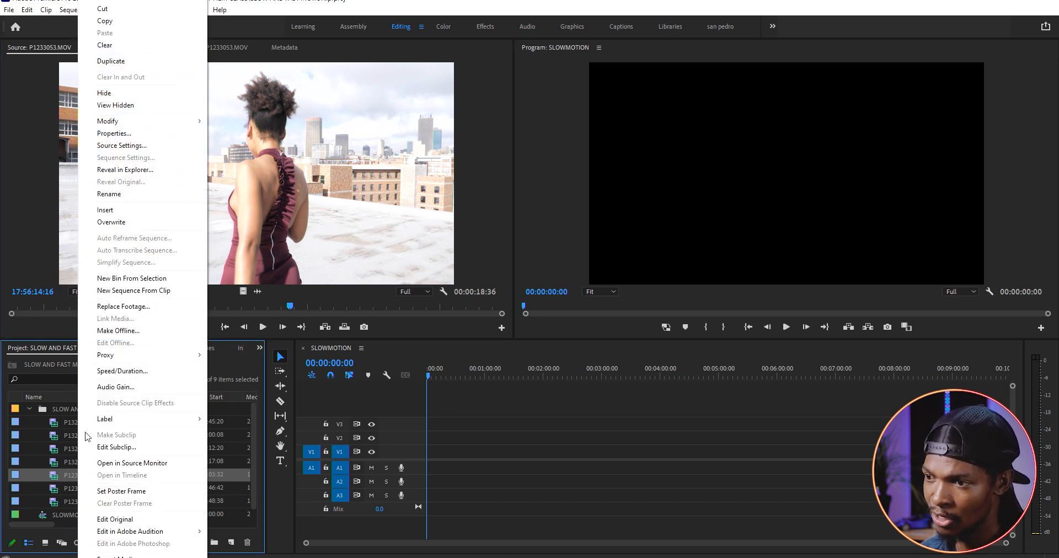
mouse_move(158, 124)
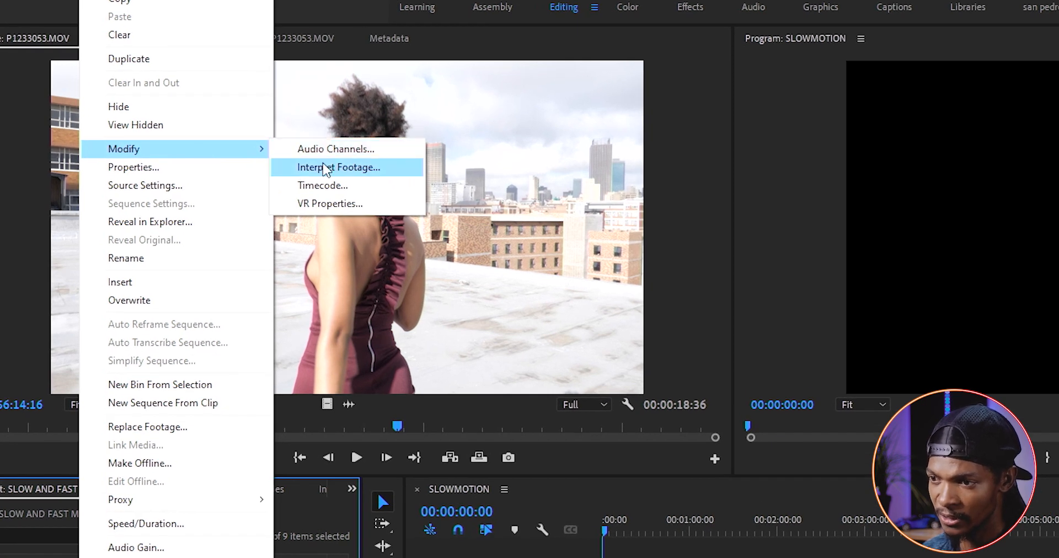
click(326, 167)
click(515, 196)
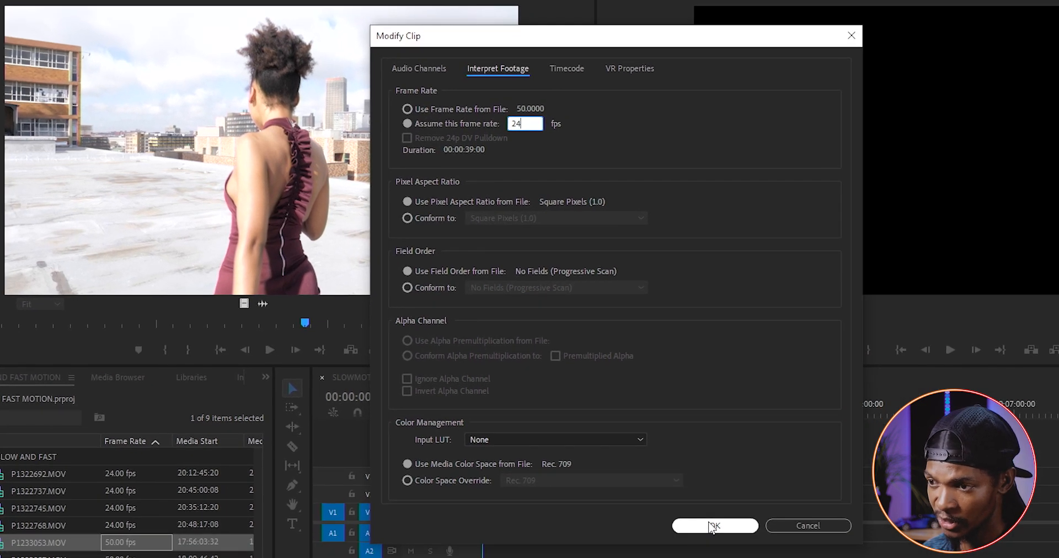
click(706, 525)
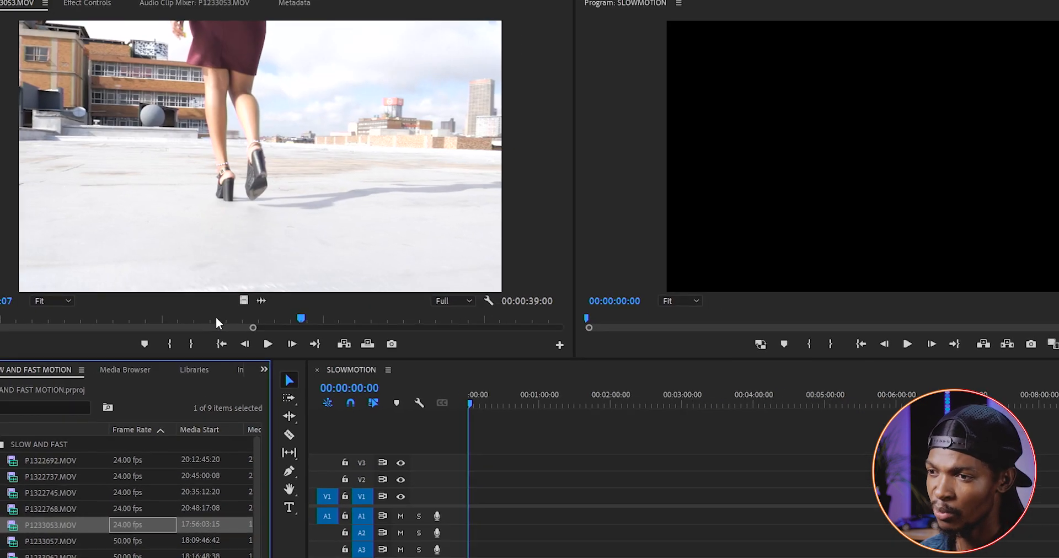
Add P1233053.MOV to the start of the SLOWMOTION timeline and play it back
key(space)
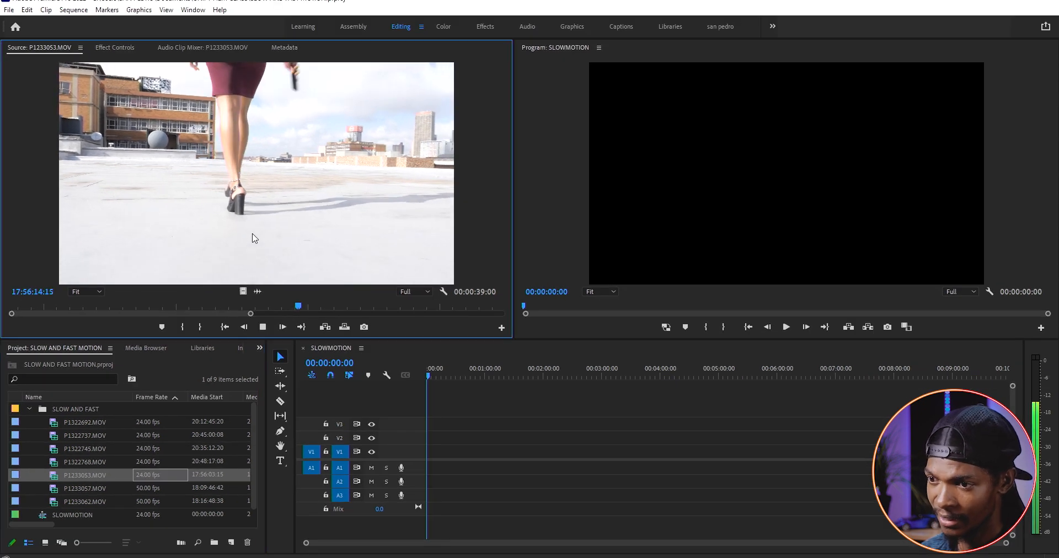
key(space)
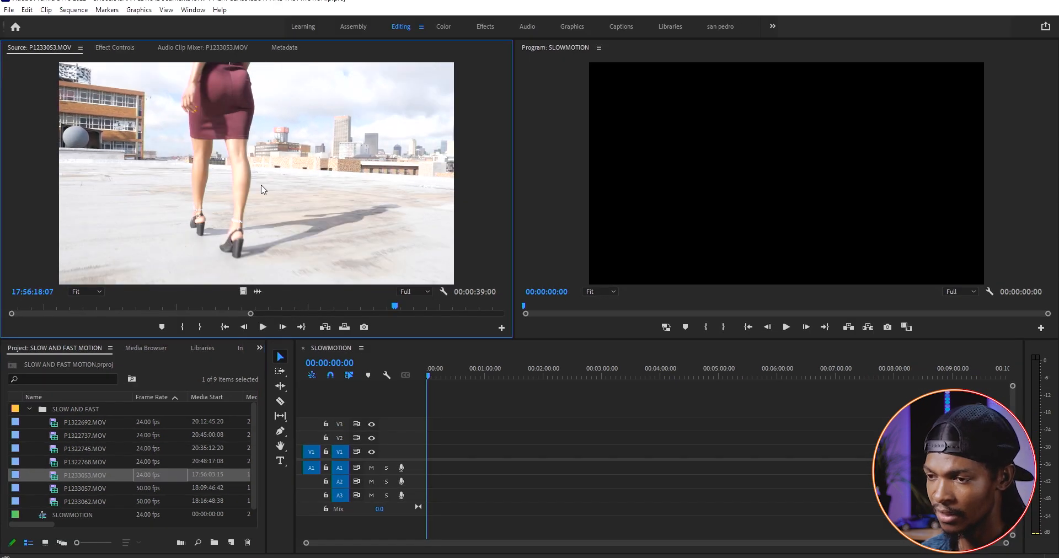
drag(476, 481, 441, 458)
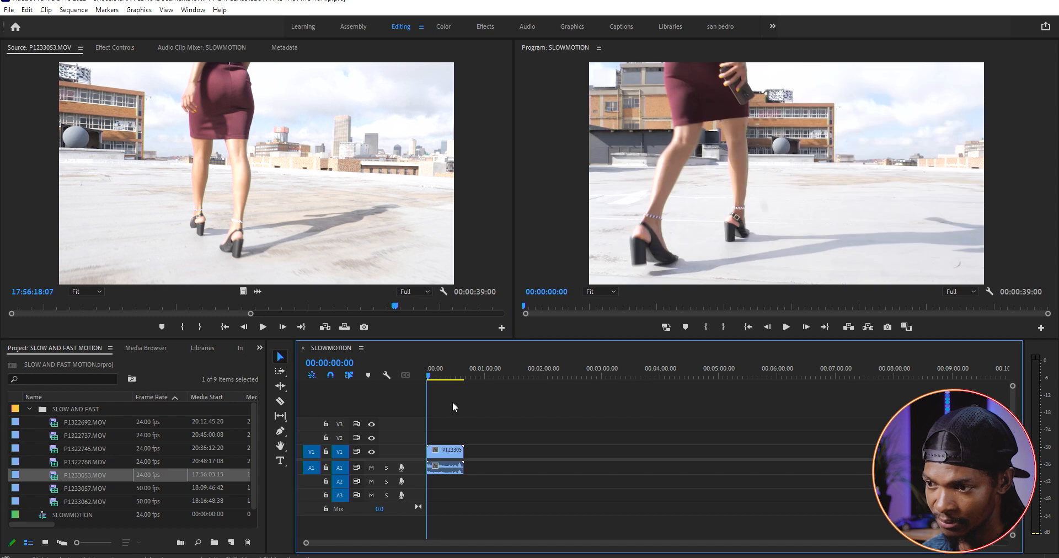
click(441, 378)
key(space)
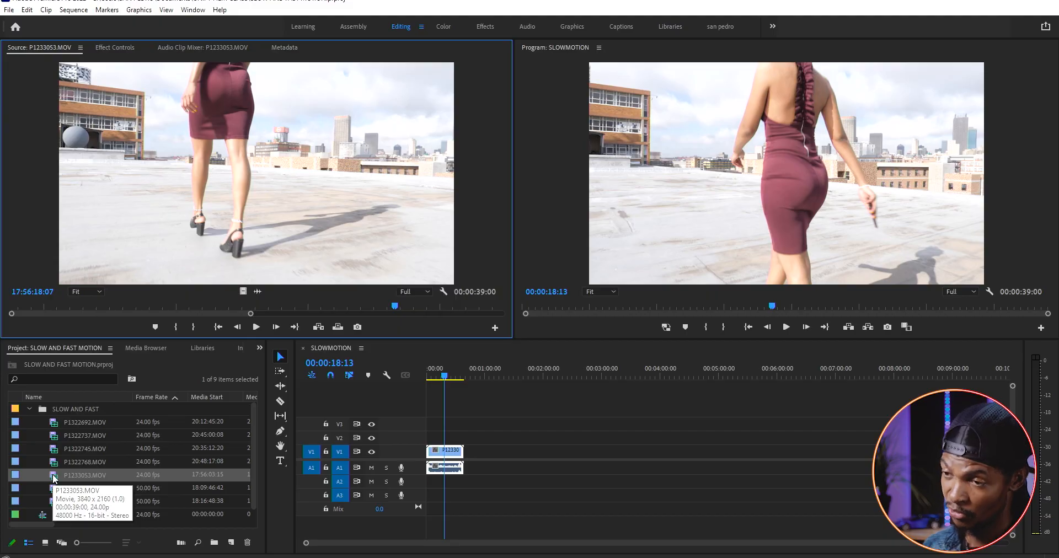
Open and preview P1322768.MOV in the Source monitor
double_click(53, 462)
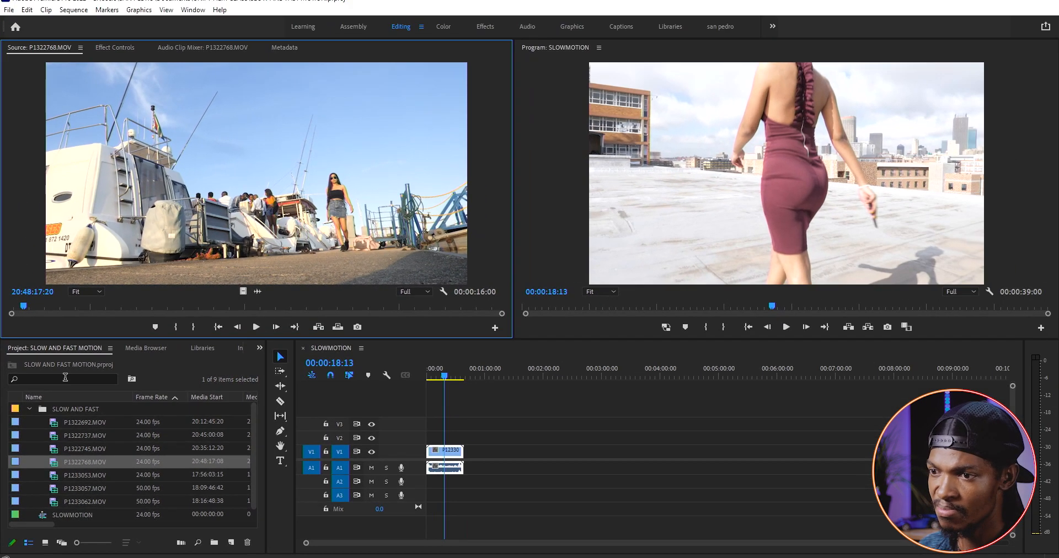
double_click(78, 449)
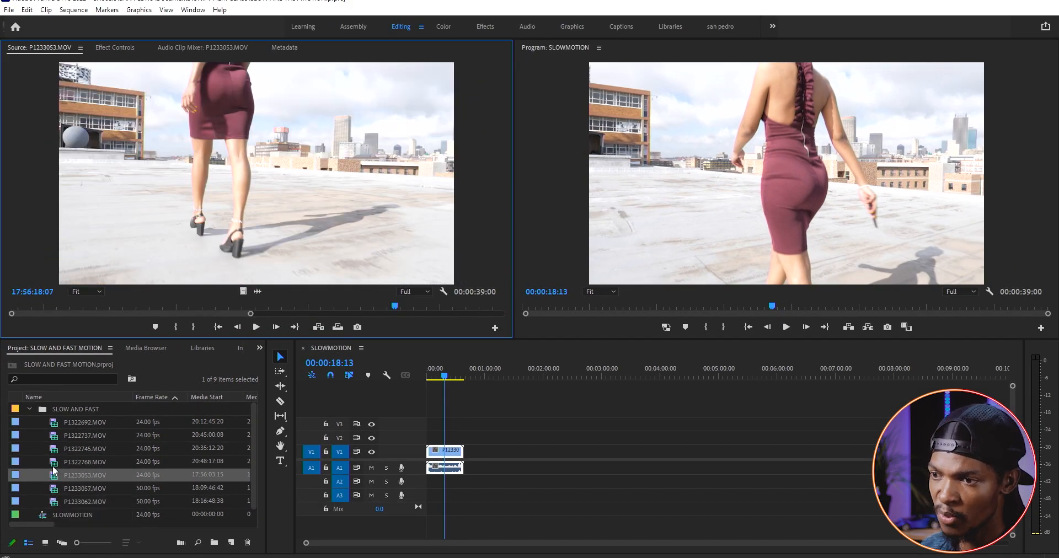
double_click(54, 463)
key(space)
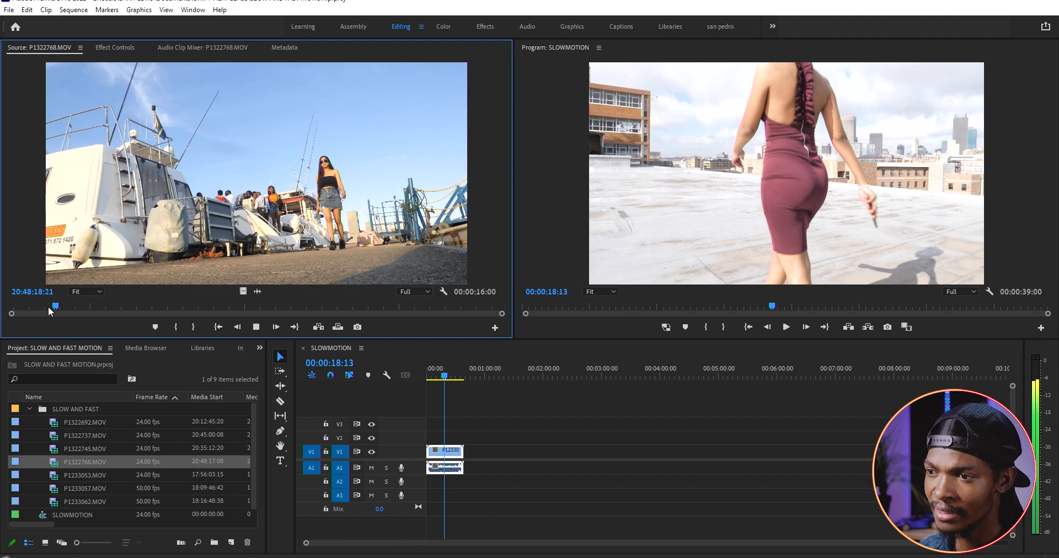
key(space)
Place P1322768.MOV on the timeline after the first clip and play it
drag(133, 194, 479, 457)
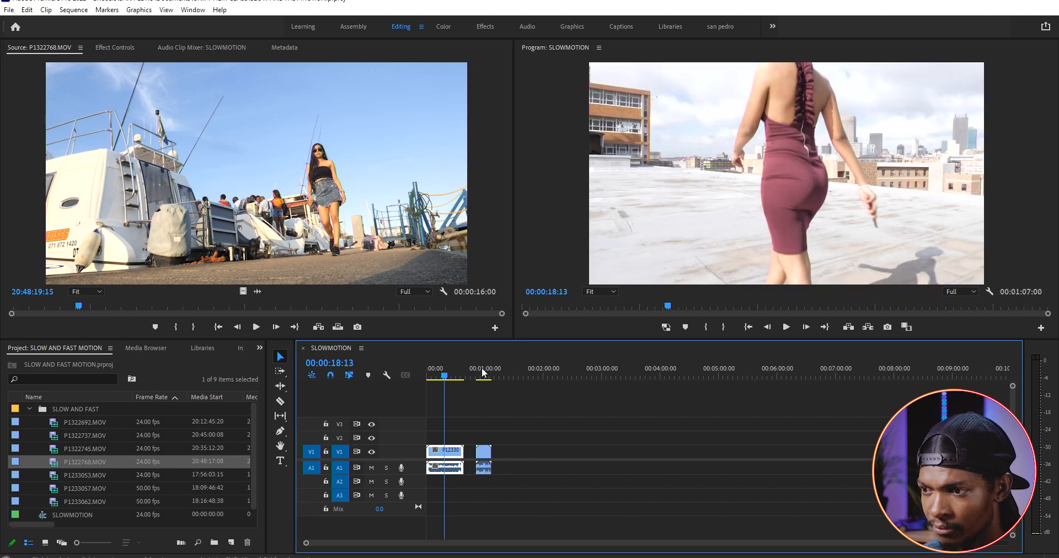
click(478, 376)
key(space)
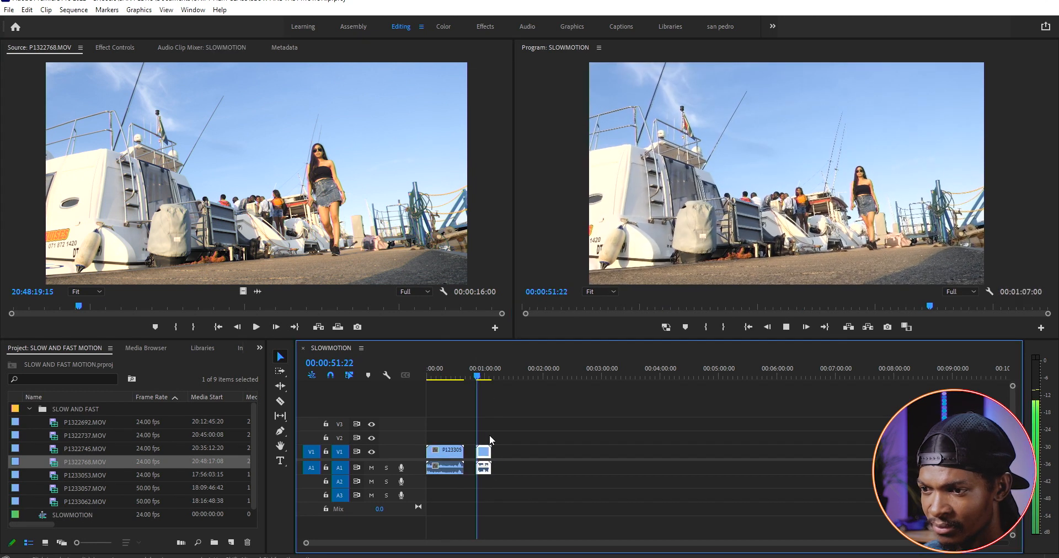
key(space)
Set the speed of the P1322768.MOV timeline clip to 50% and play it back
key(equal)
key(equal)
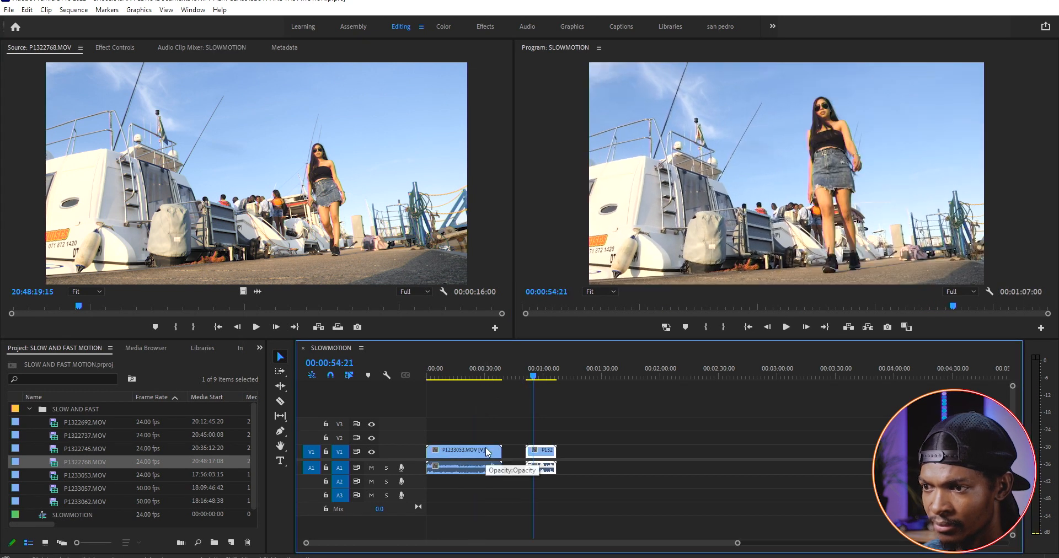
right_click(657, 454)
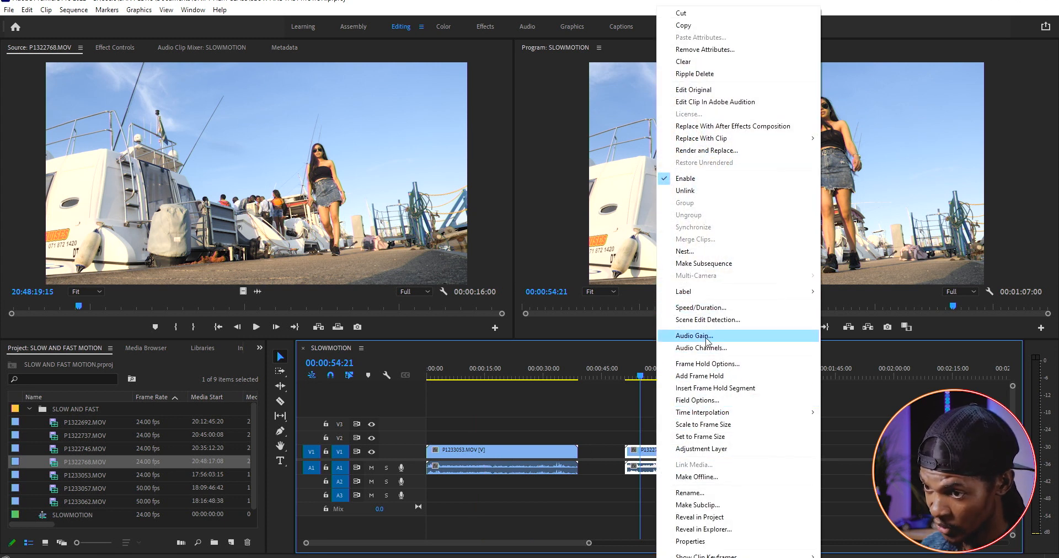
click(700, 308)
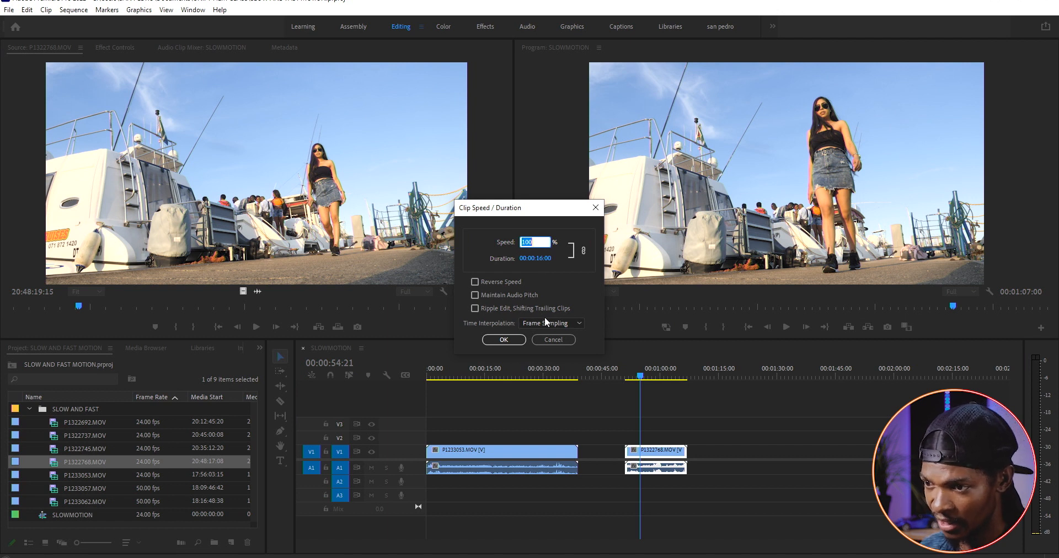
text(50)
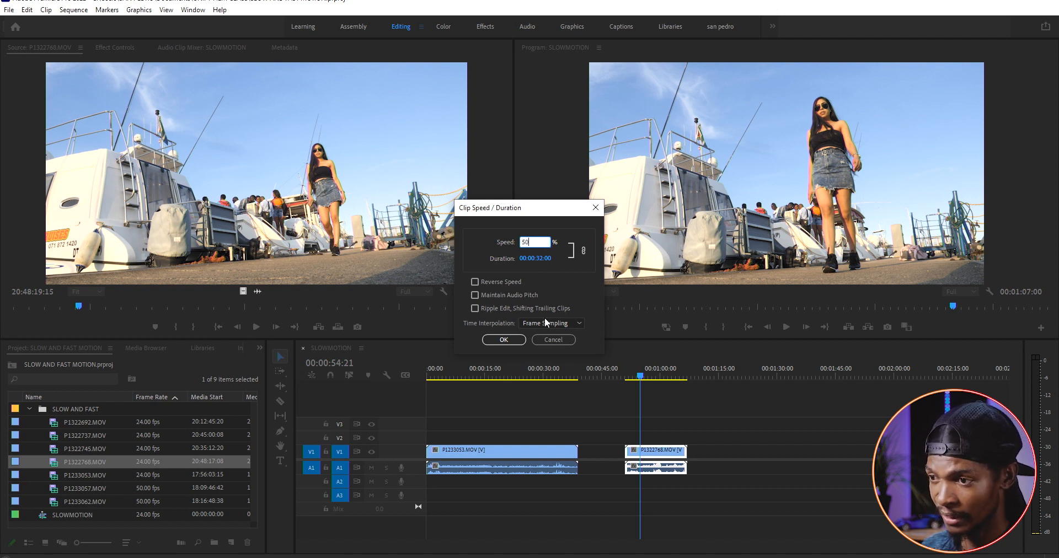
click(504, 340)
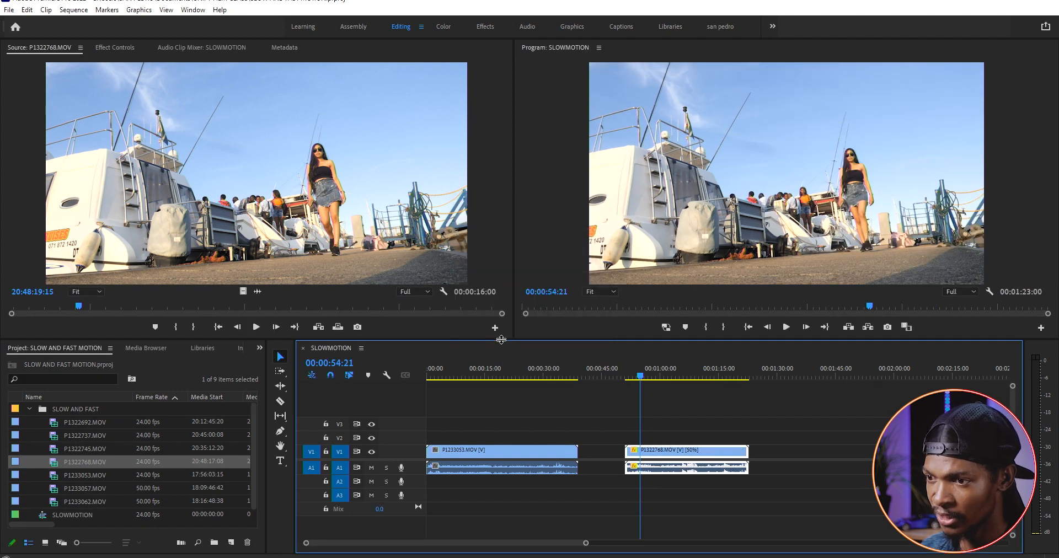
key(space)
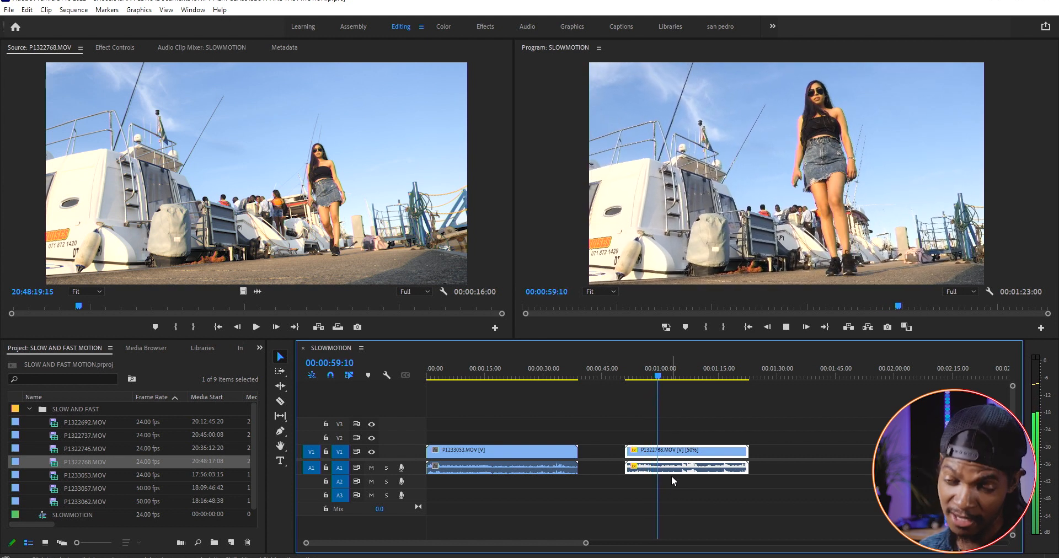
Set the time interpolation of the P1322768.MOV timeline clip to Optical Flow
key(space)
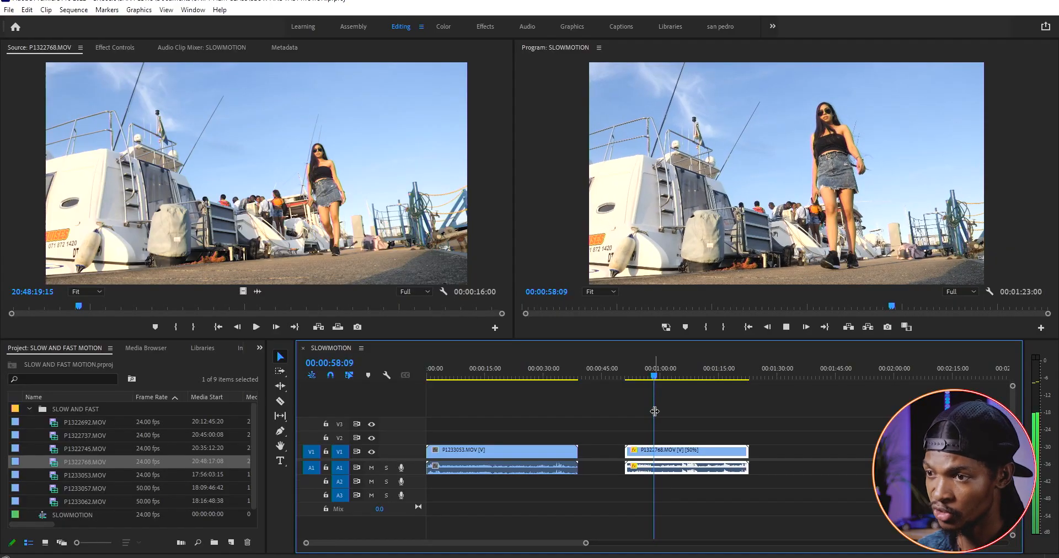
key(space)
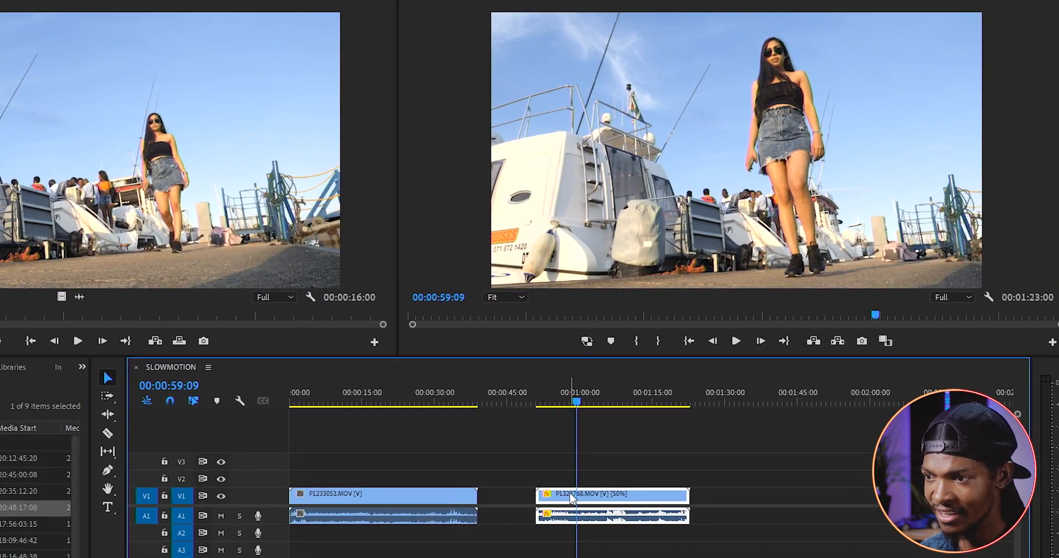
right_click(654, 453)
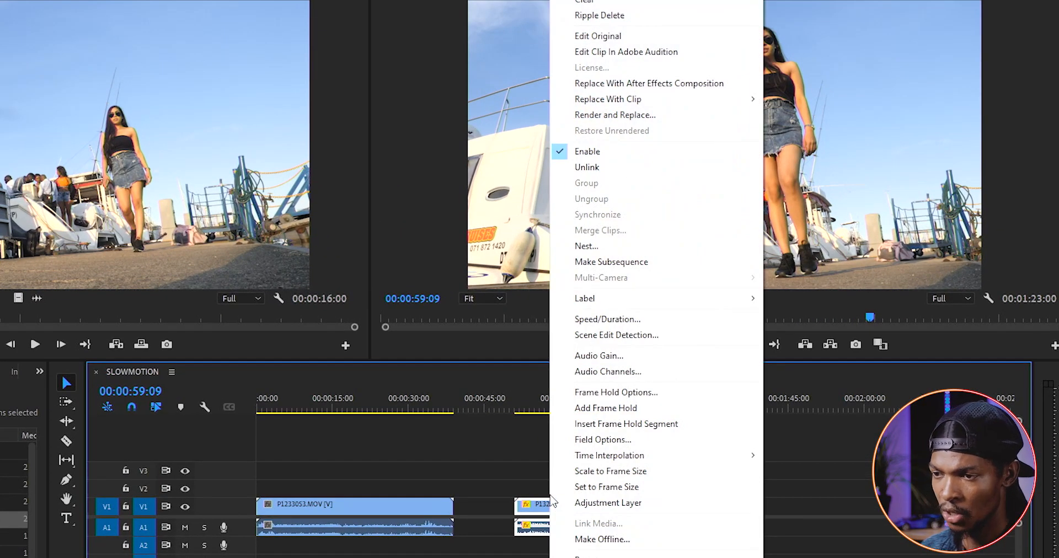
click(605, 319)
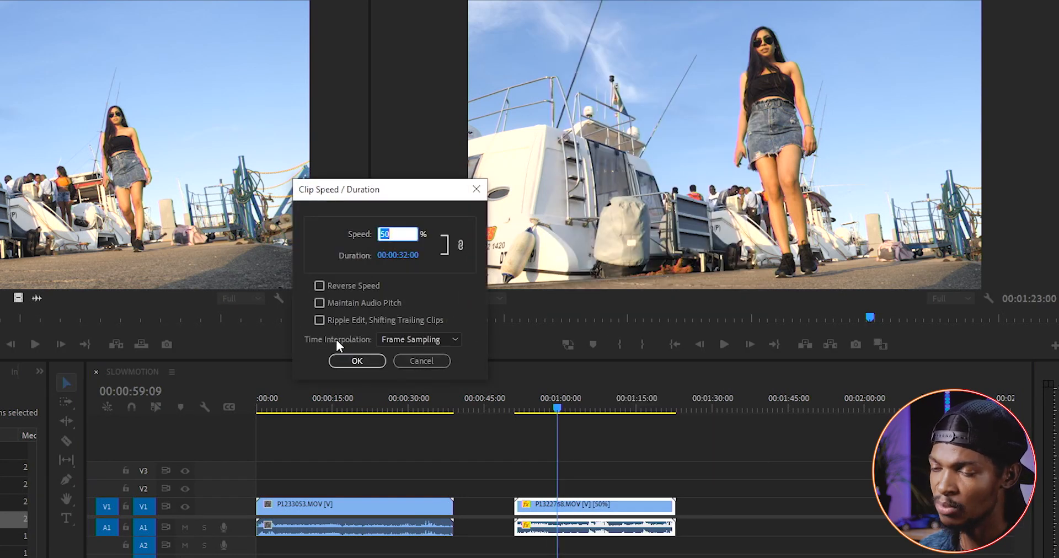
click(441, 339)
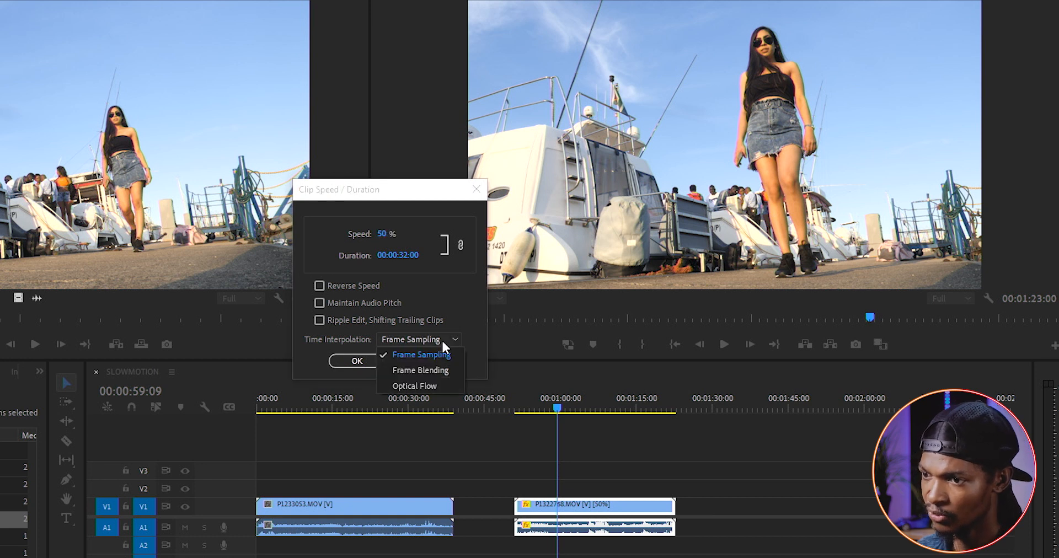
click(433, 386)
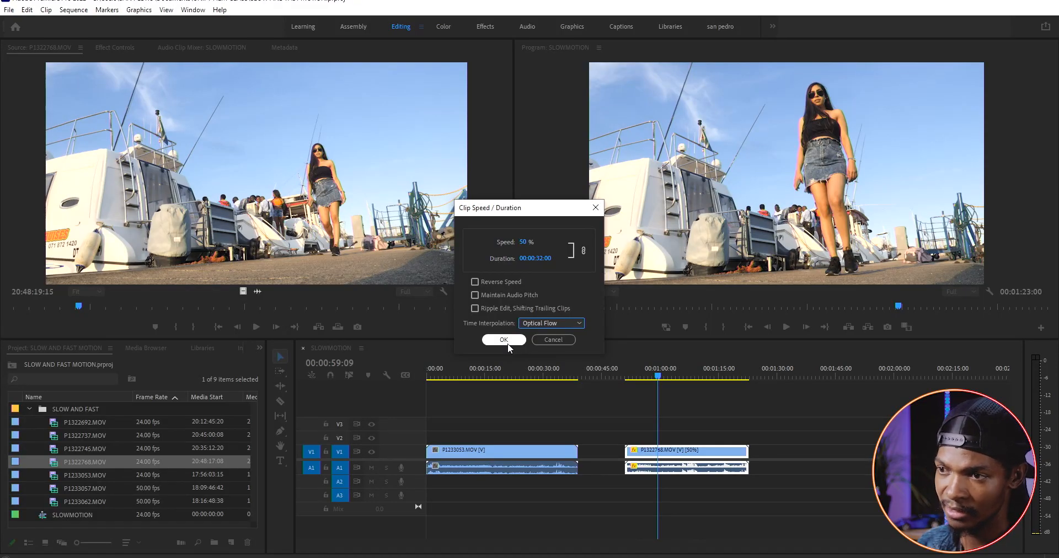
click(504, 339)
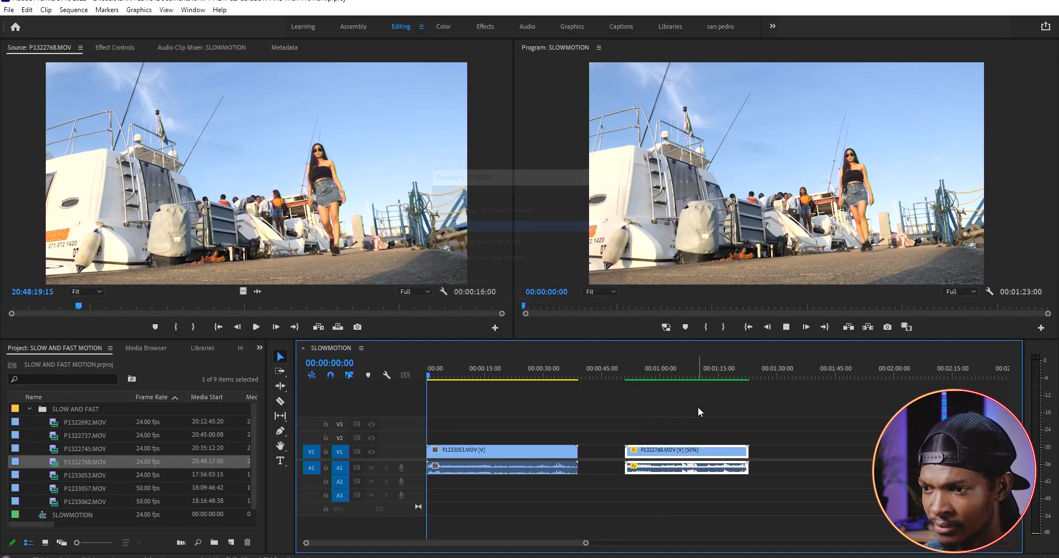
Play back the sequence from the start and then from the slowed P1322768.MOV clip
key(space)
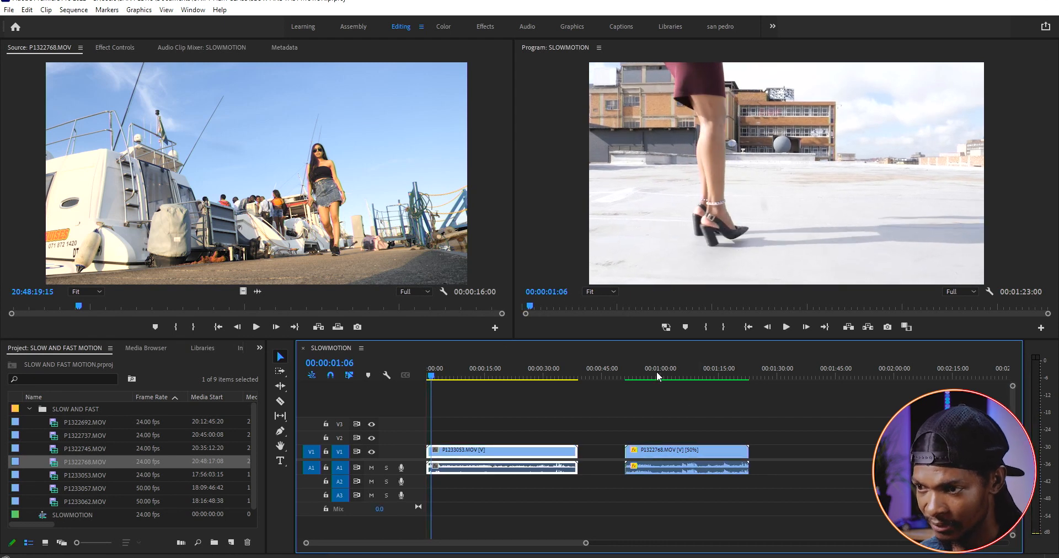
click(629, 374)
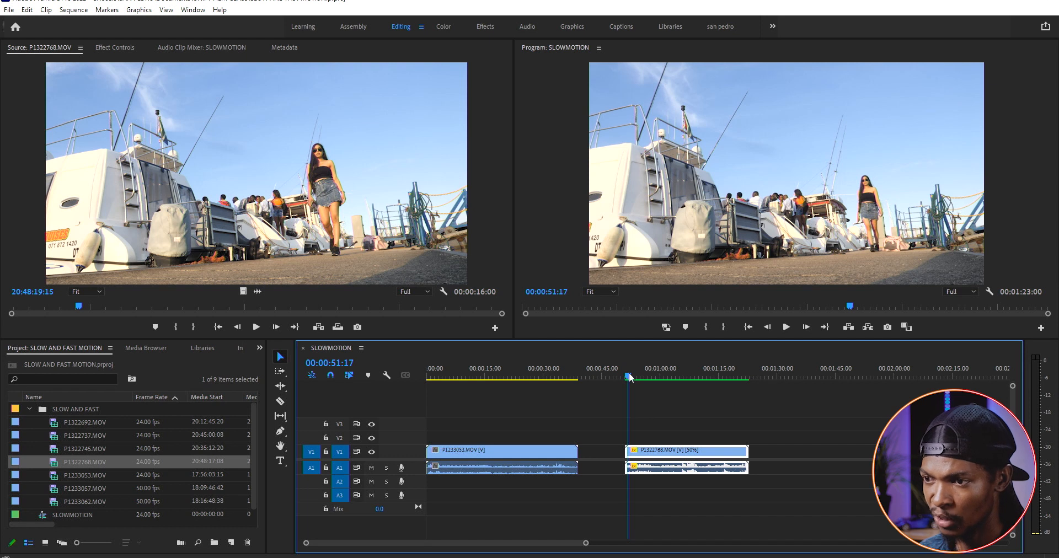
key(space)
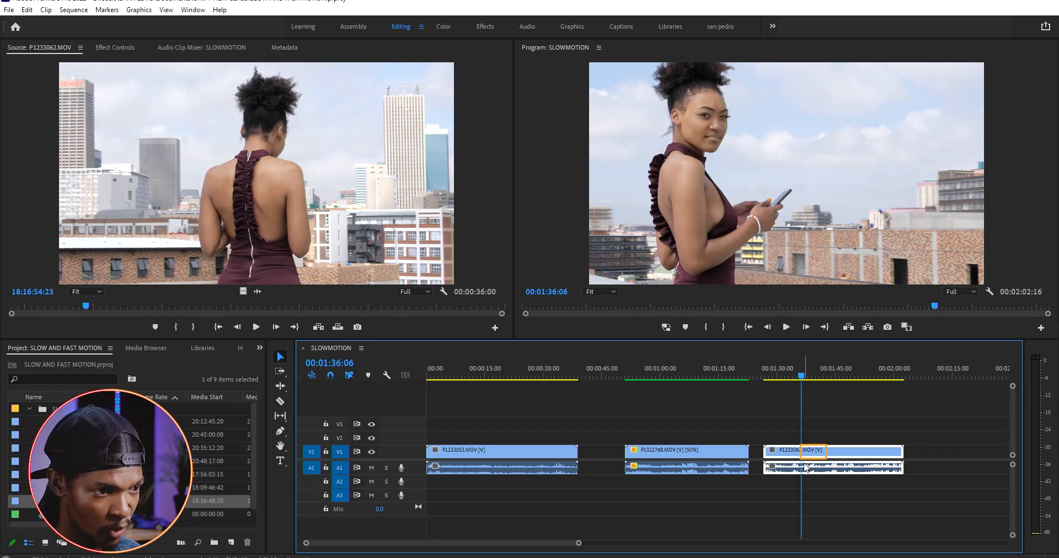
Zoom in on the P1233062.MOV clip and split it into four segments with the Razor tool
key(=)
key(c)
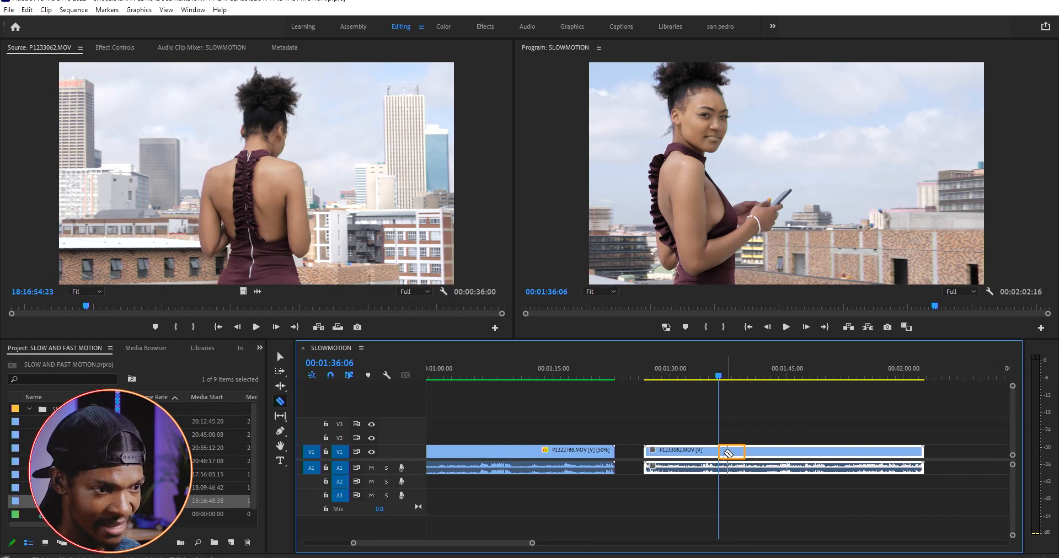
click(724, 451)
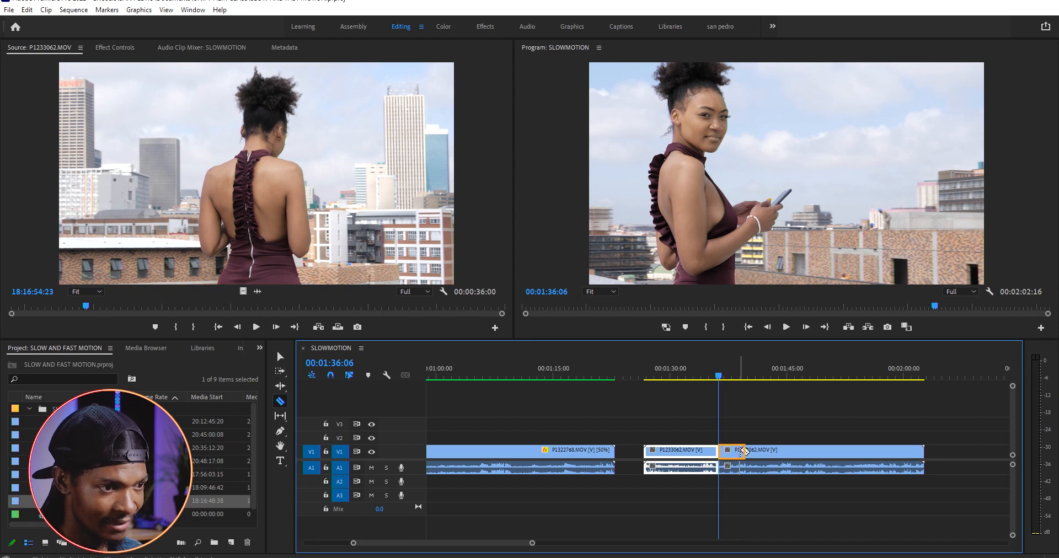
click(746, 450)
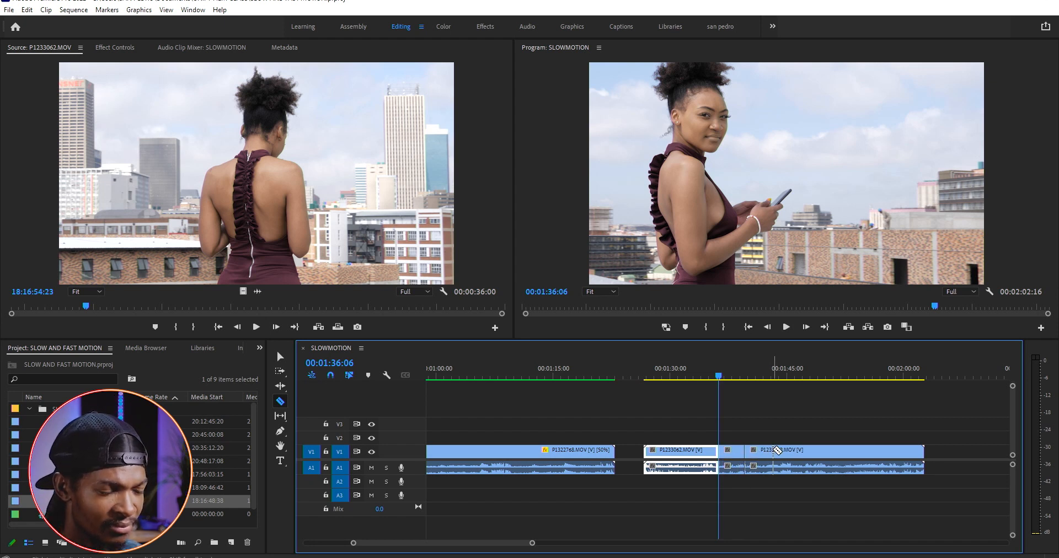
click(787, 451)
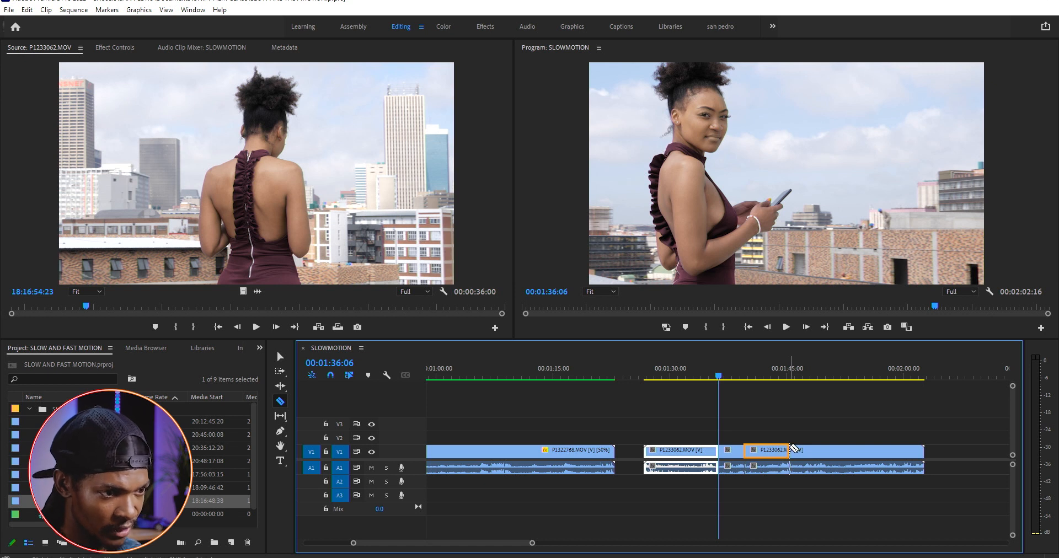
click(789, 450)
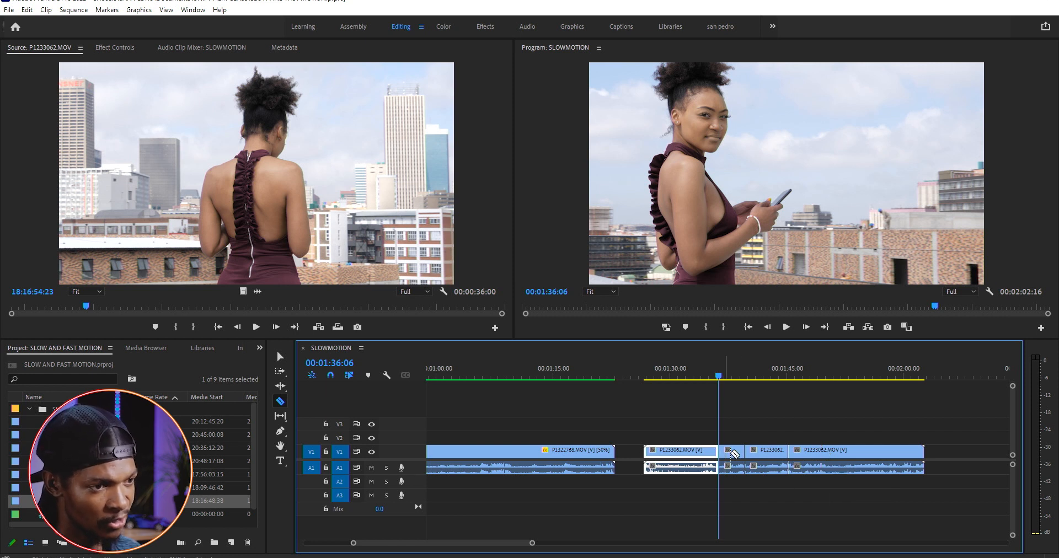
Set the speed of the first P1233062.MOV segment to 200%
right_click(705, 450)
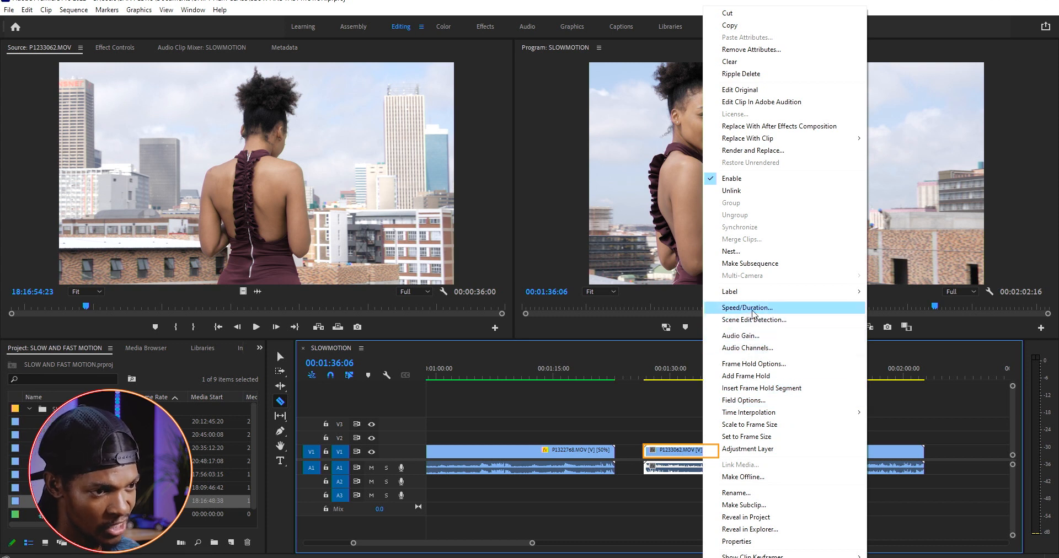
click(733, 307)
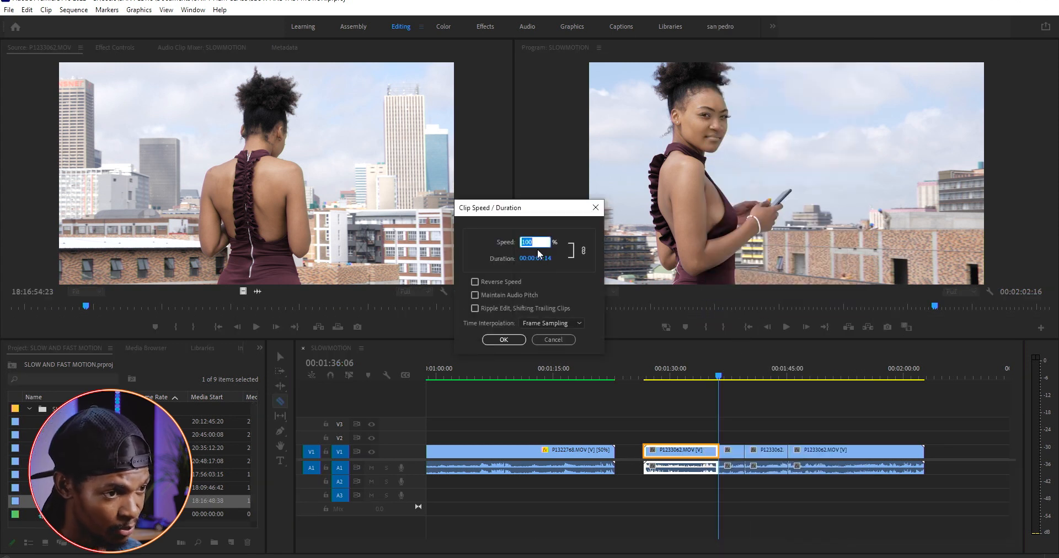
text(200)
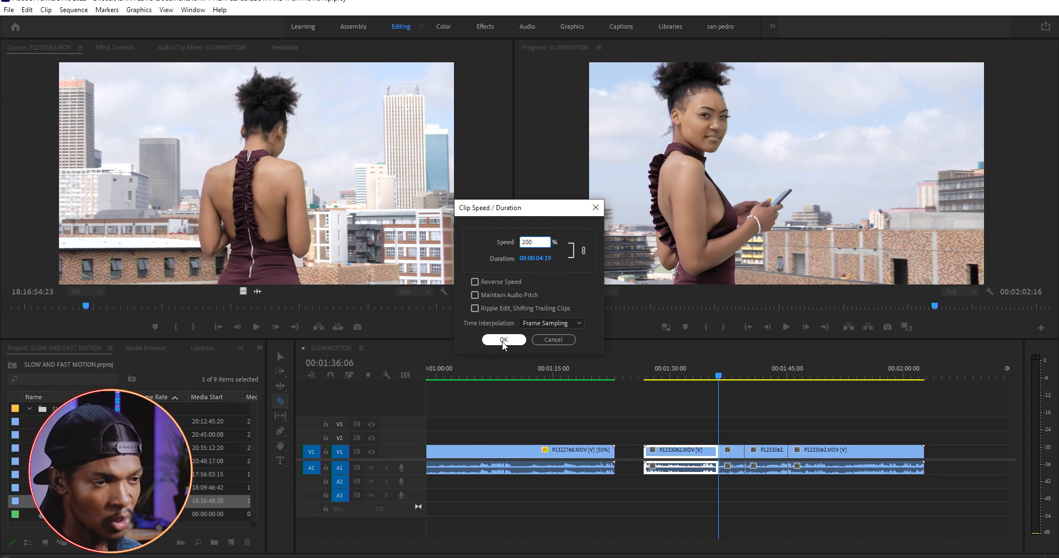
click(503, 340)
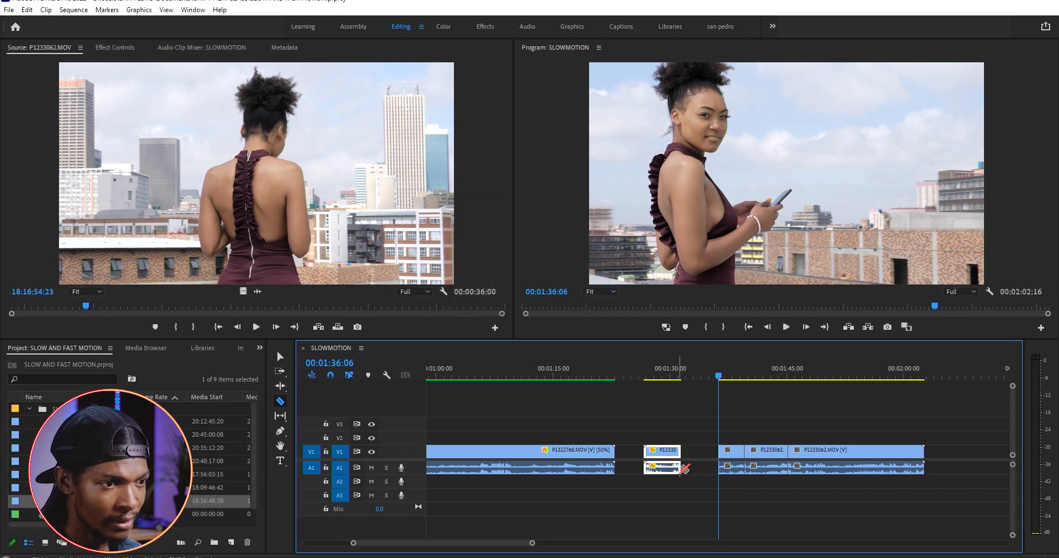
Move the second P1233062.MOV segment against the first segment and set its speed to 50%
key(v)
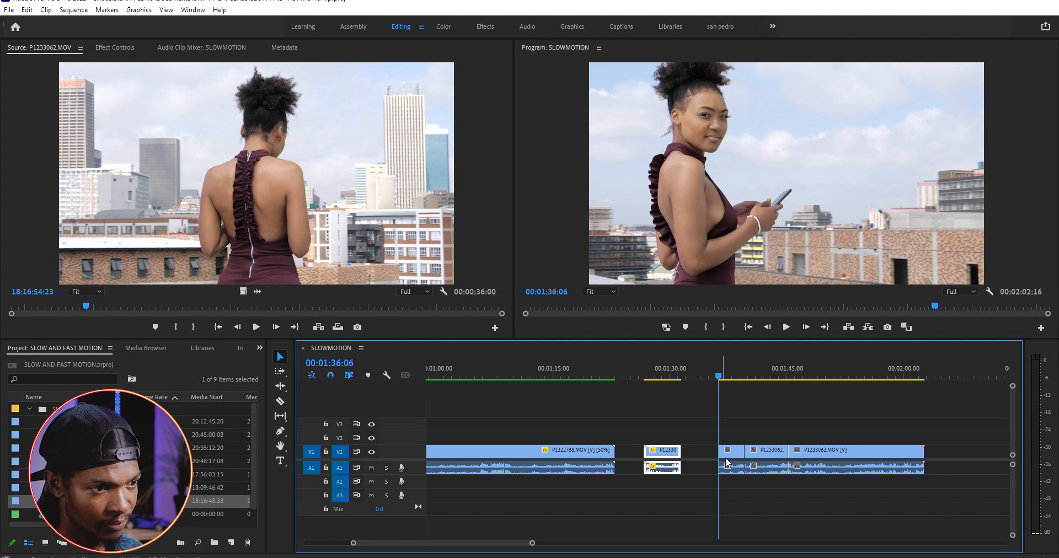
drag(734, 451, 695, 454)
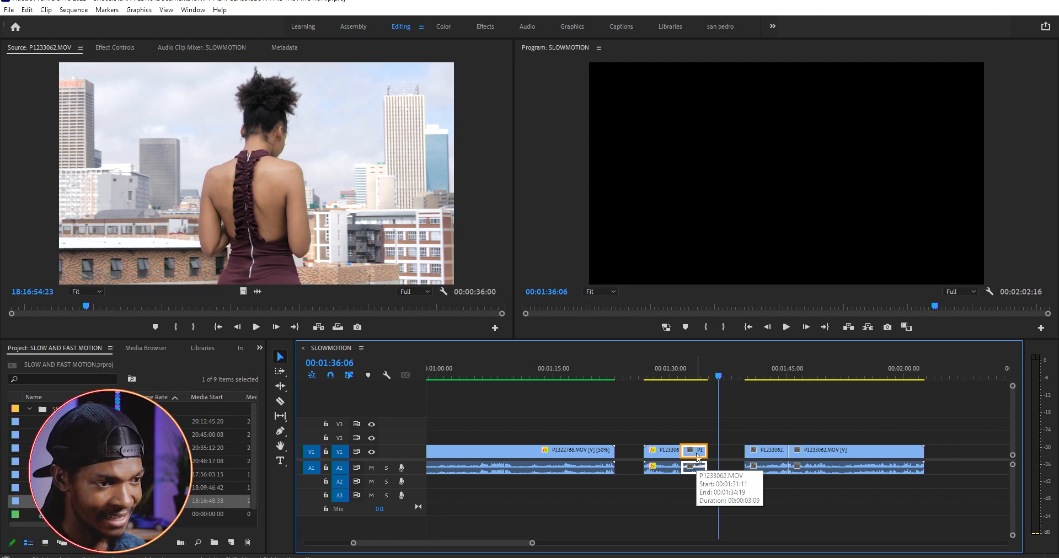
right_click(697, 456)
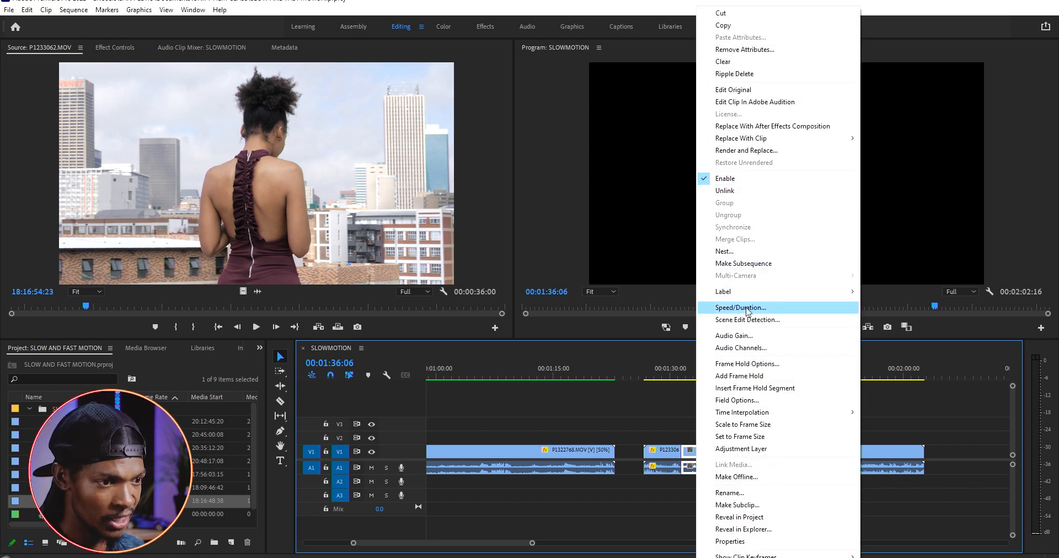
click(736, 307)
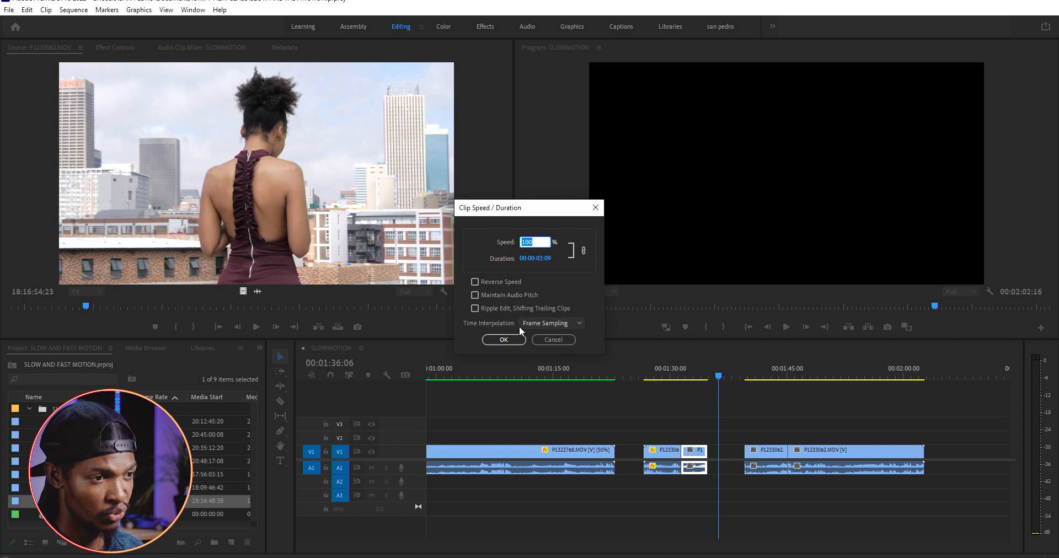
text(50)
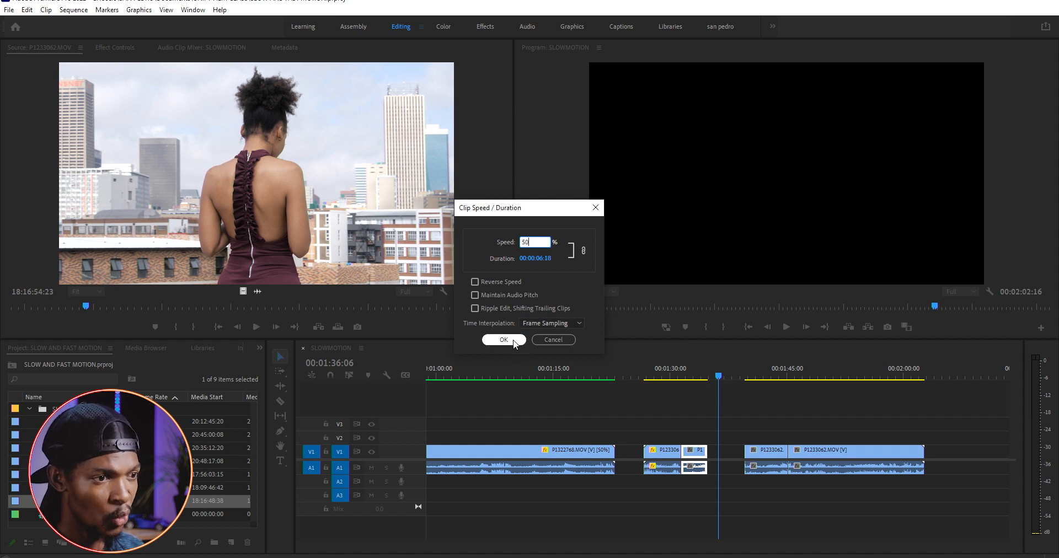
click(503, 339)
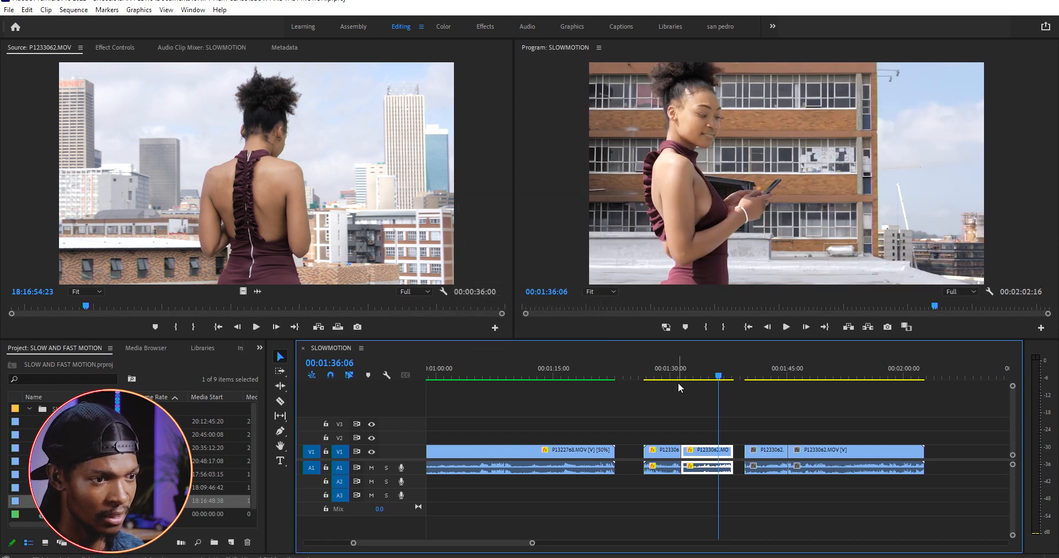
Play back the sped-up and slowed P1233062.MOV segments
click(662, 375)
key(space)
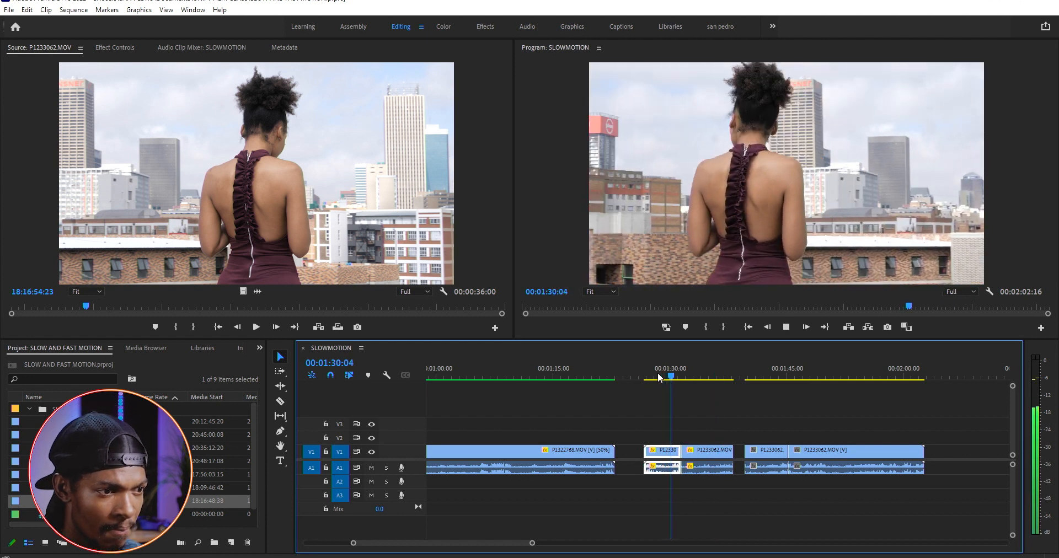